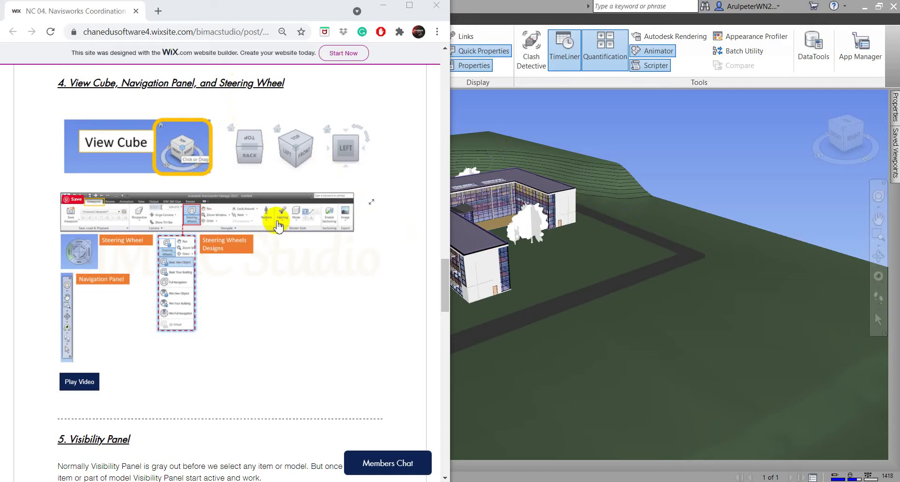
Scroll the Wix tutorial to the Visibility Panel section, then minimize Chrome to reveal Navisworks
scroll(278, 230, "down", 3)
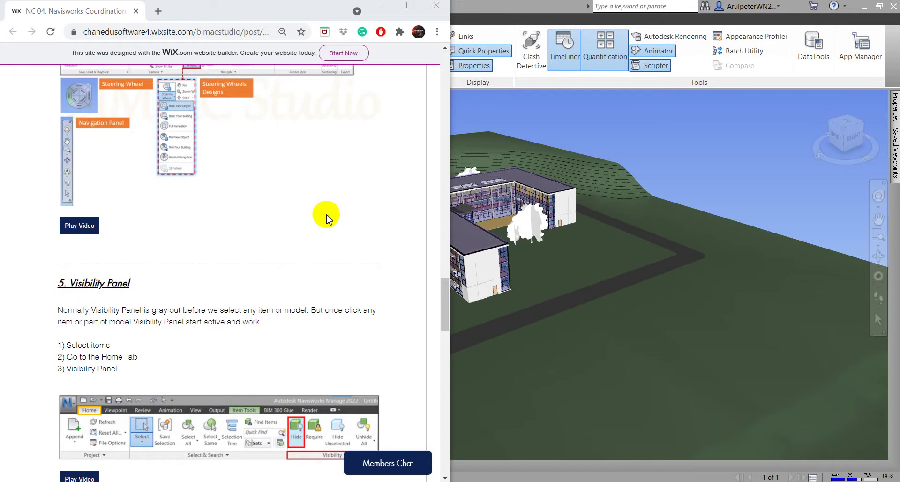
left_click(383, 6)
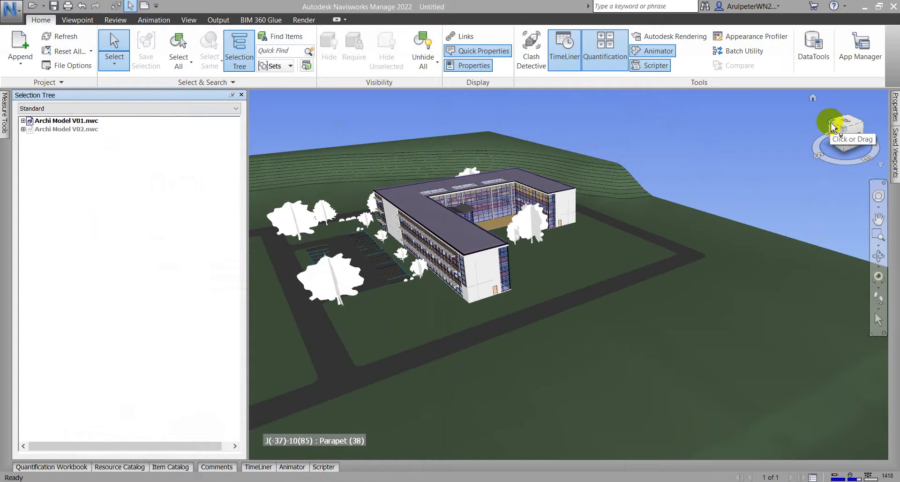
View the site from a top ViewCube corner, as a top-down plan, then from an angled corner
left_click(830, 126)
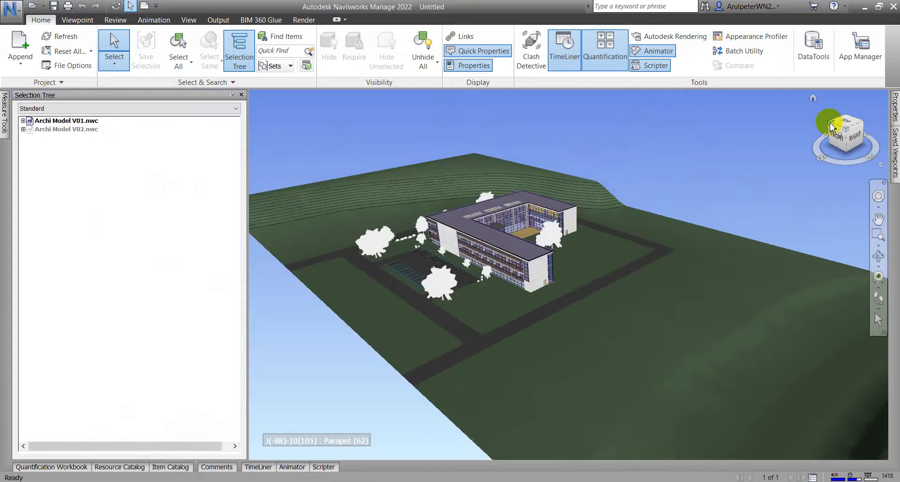
left_click(849, 126)
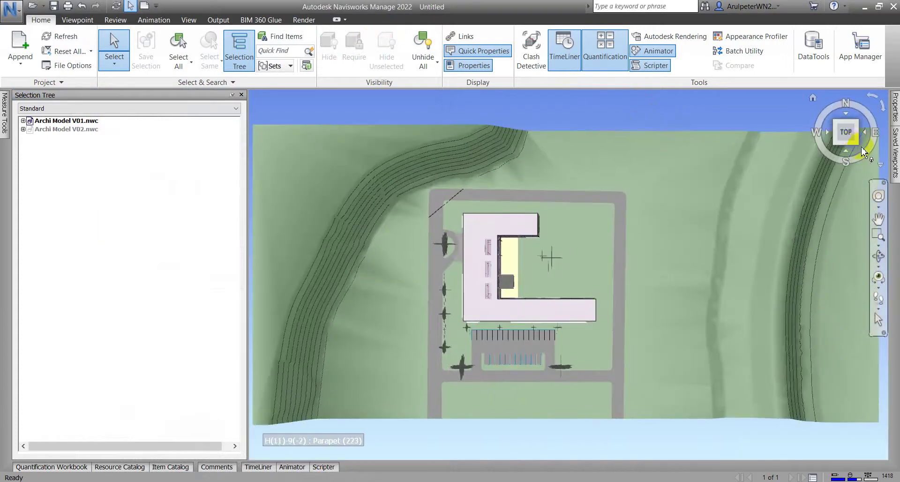
left_click(857, 144)
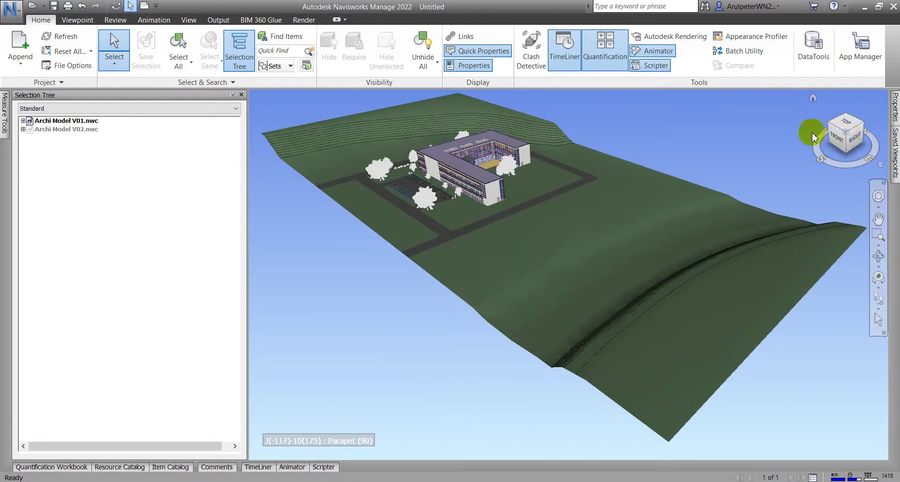
middle_click_drag(692, 148, 707, 209)
scroll(422, 192, "up", 3)
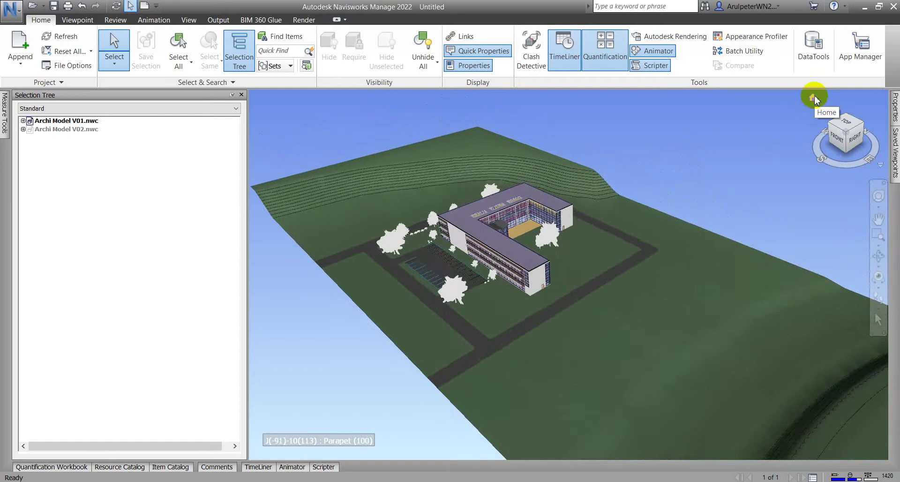
Look up at the terrain from underneath, then return the model to its Home view
left_click(863, 147)
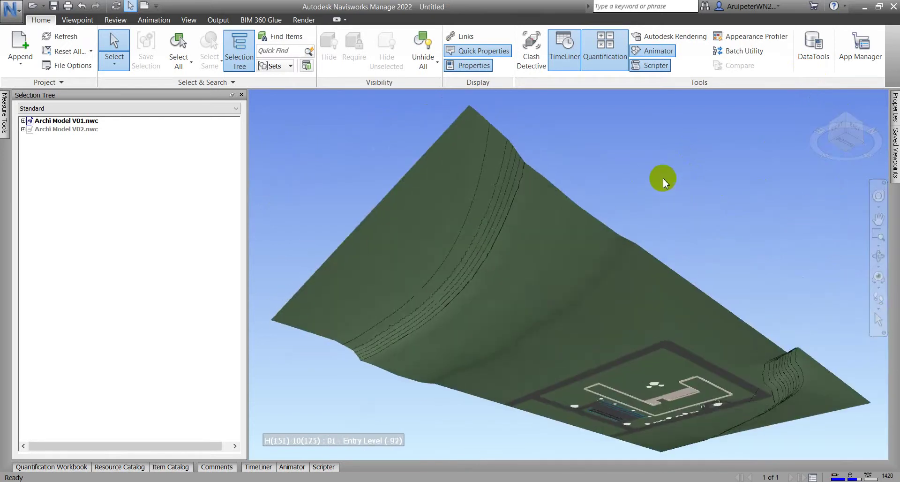
scroll(663, 178, "down", 1)
middle_click_drag(793, 175, 770, 162)
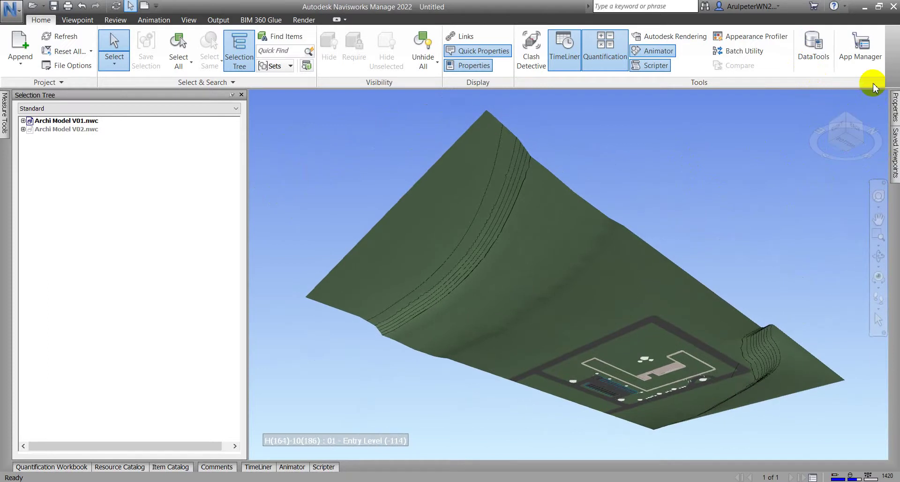
left_click(814, 97)
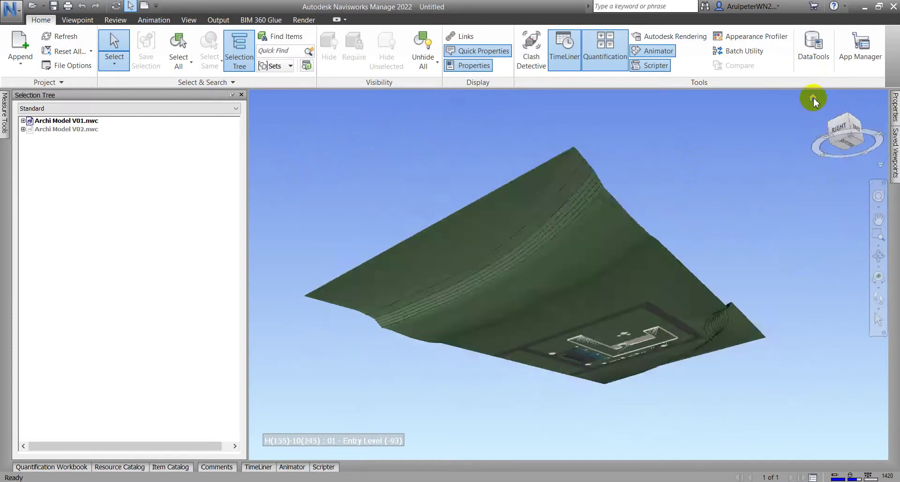
Zoom in and pan so the L-shaped building sits large in the middle of the viewport
scroll(572, 206, "down", 1)
scroll(571, 206, "up", 2)
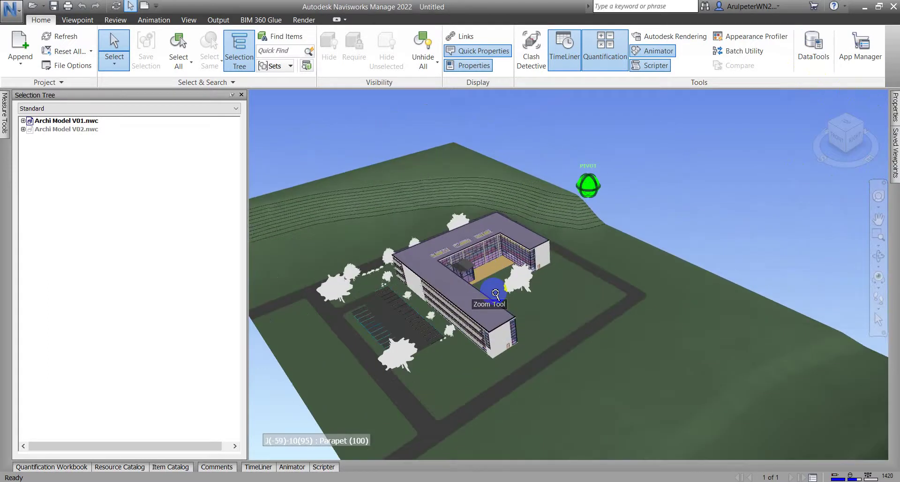
middle_click_drag(515, 272, 576, 187)
scroll(575, 186, "up", 2)
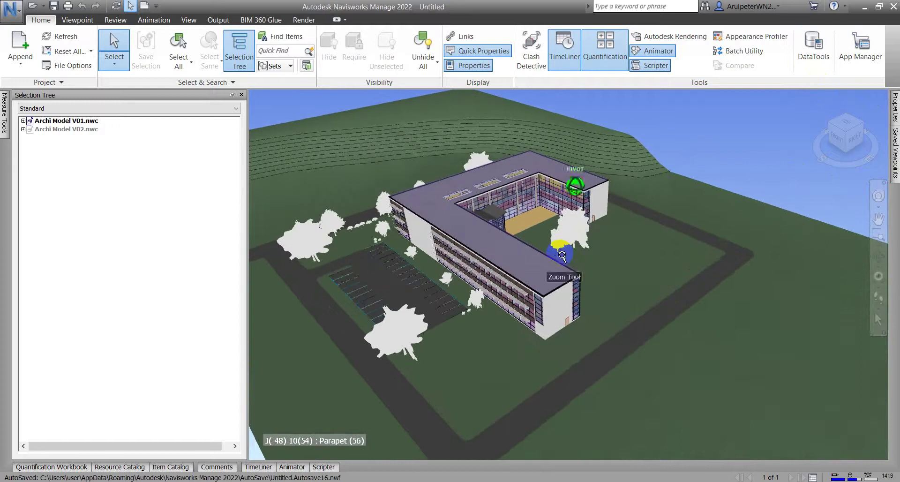
middle_click_drag(561, 252, 563, 245)
scroll(639, 160, "down", 1)
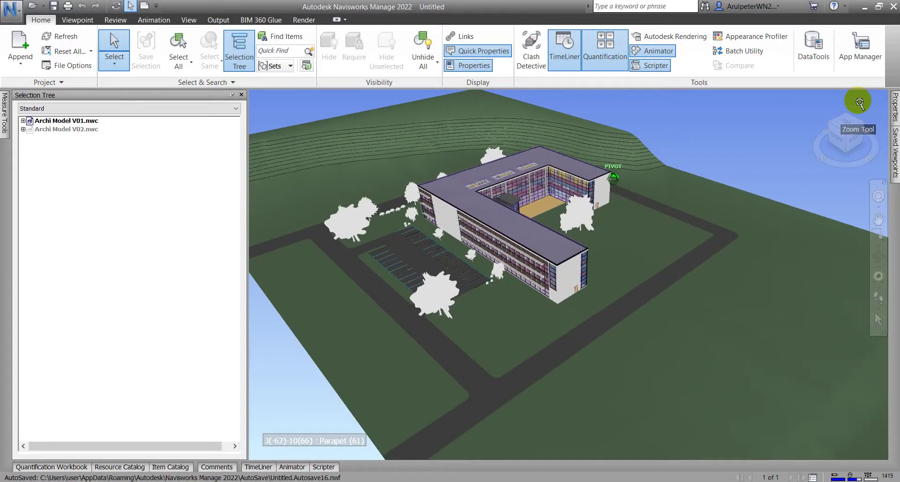
scroll(659, 131, "up", 1)
scroll(659, 131, "up", 1)
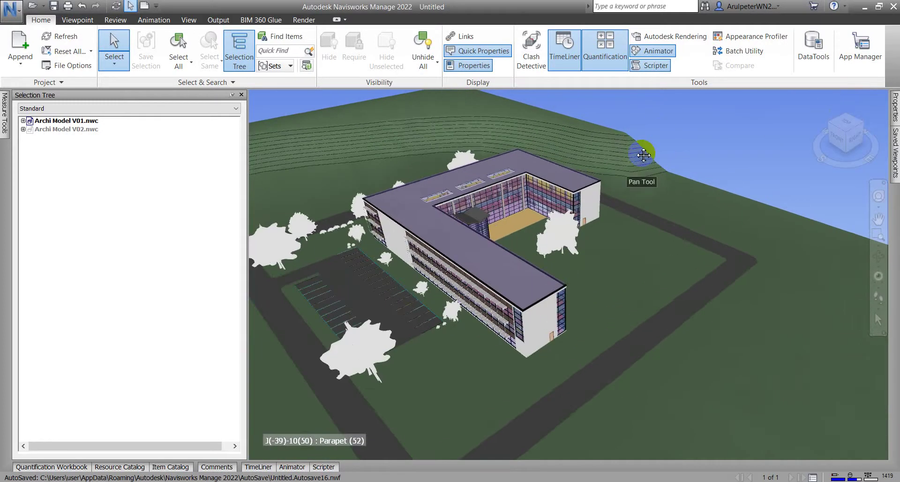
middle_click_drag(644, 155, 669, 172)
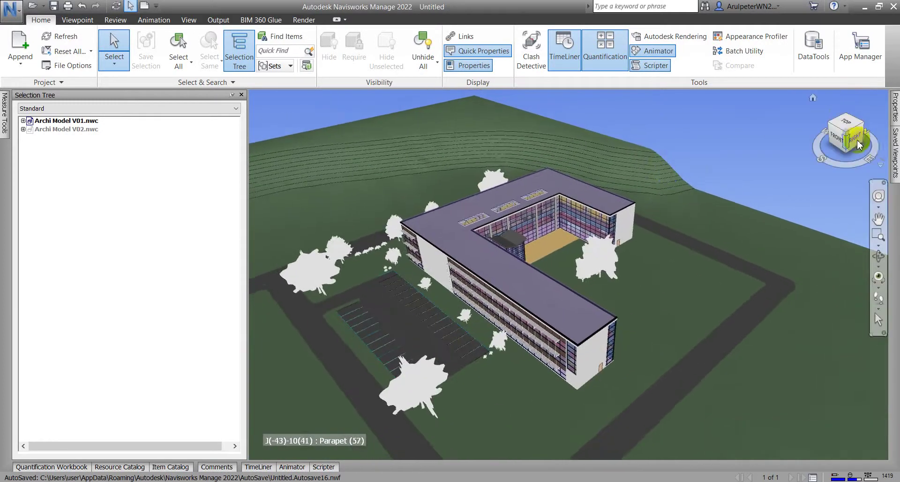
Show the Full Navigation Wheel, zoom far out and back in, and centre the pivot on the courtyard curtain wall
left_click(877, 197)
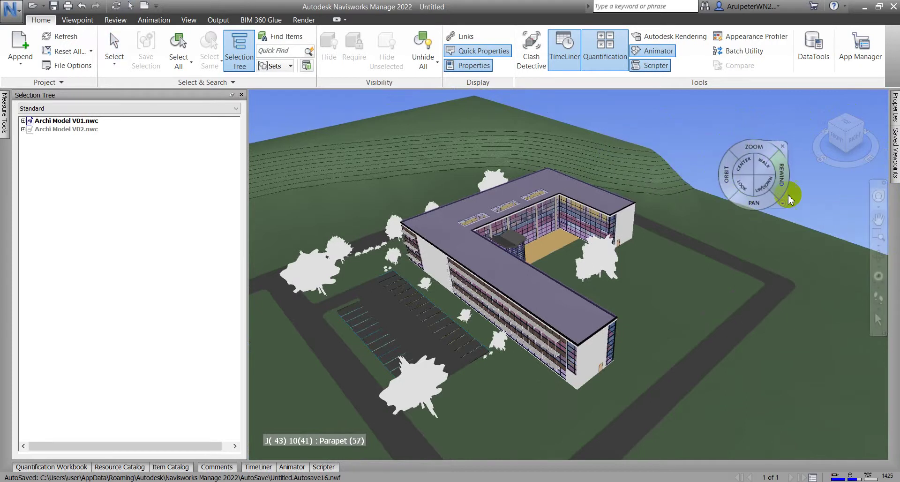
left_click(760, 144)
mouse_move(760, 143)
left_mouse_down()
mouse_move(696, 189)
mouse_move(759, 138)
mouse_move(754, 158)
mouse_move(759, 144)
left_mouse_up()
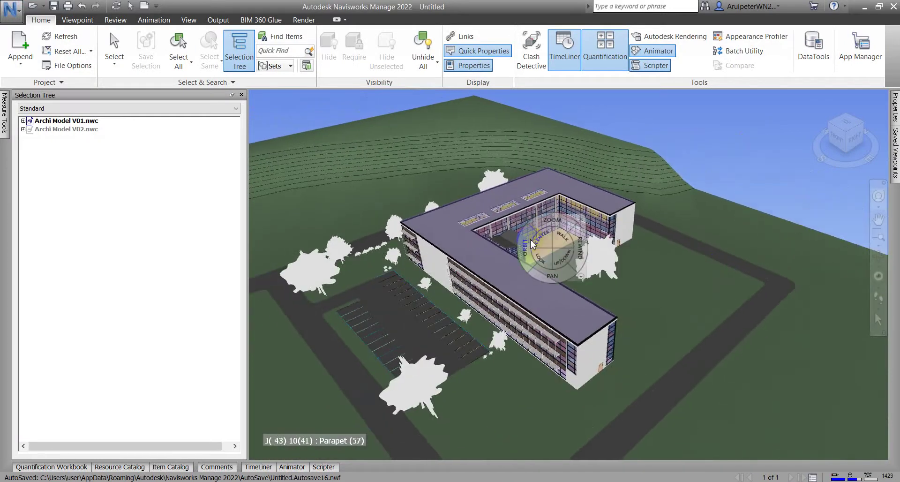
left_click_drag(545, 242, 524, 238)
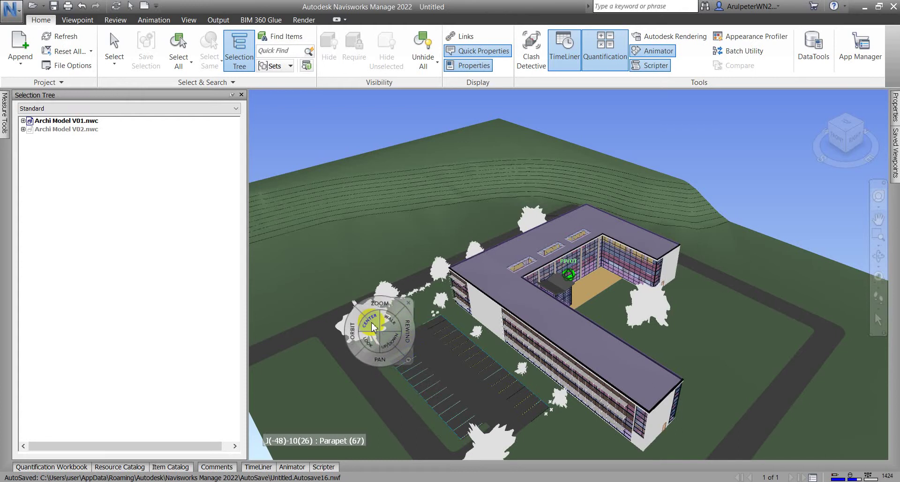
With the steering wheel, pan and walk the camera toward the building, then look left across the road
left_click(372, 327)
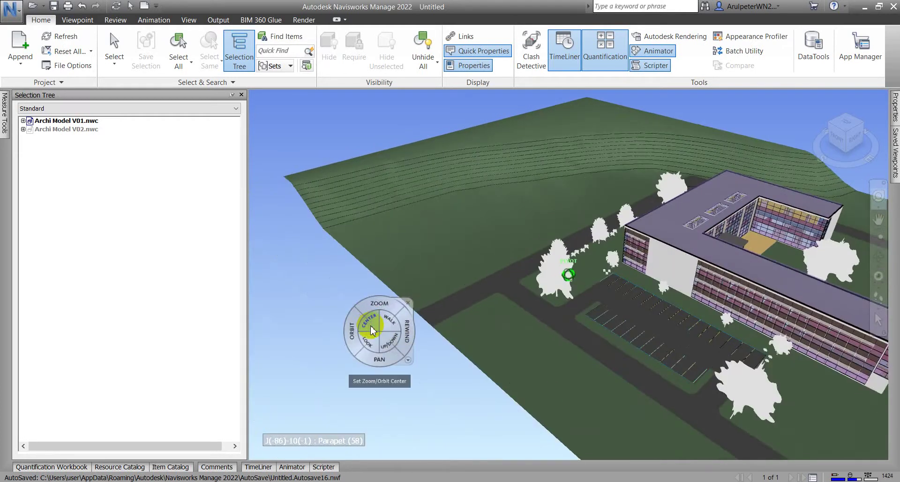
middle_click_drag(651, 291, 382, 227)
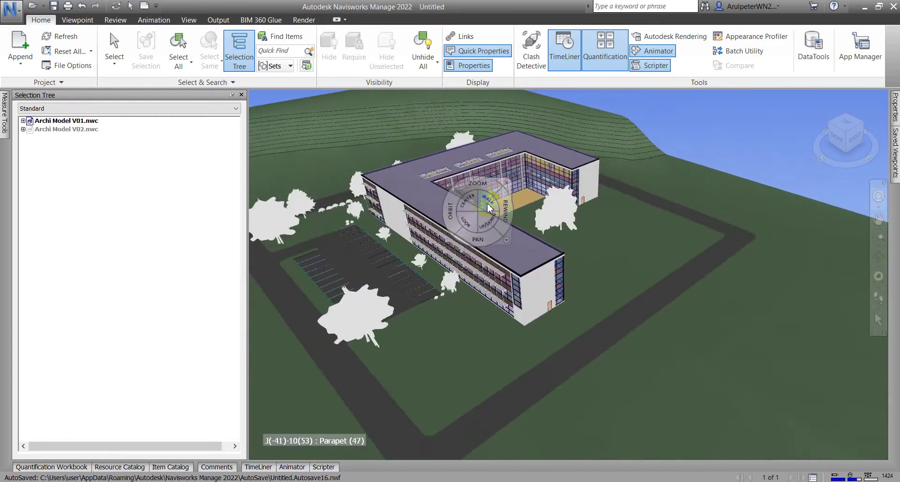
scroll(569, 391, "up", 1)
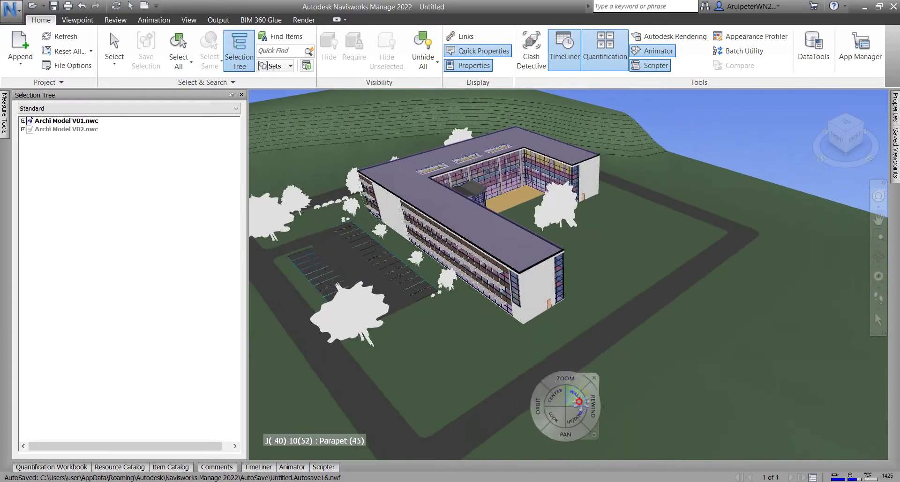
left_click_drag(579, 401, 581, 427)
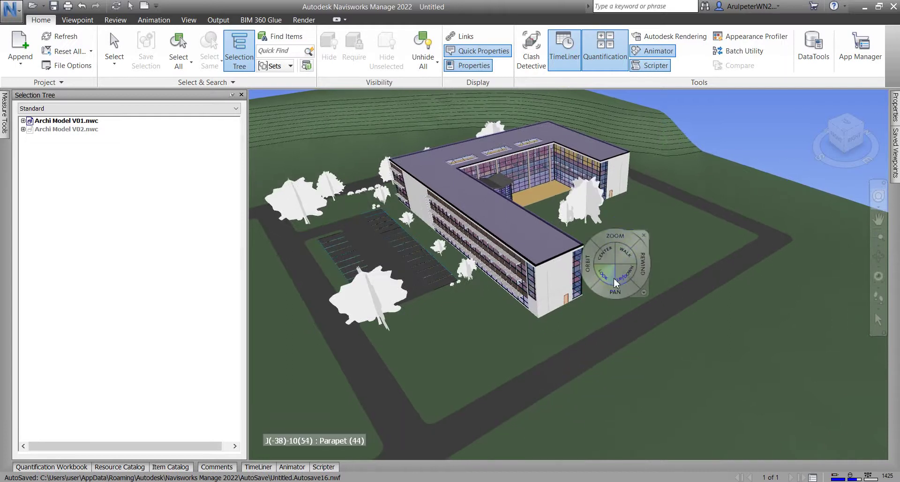
left_click_drag(614, 278, 628, 379)
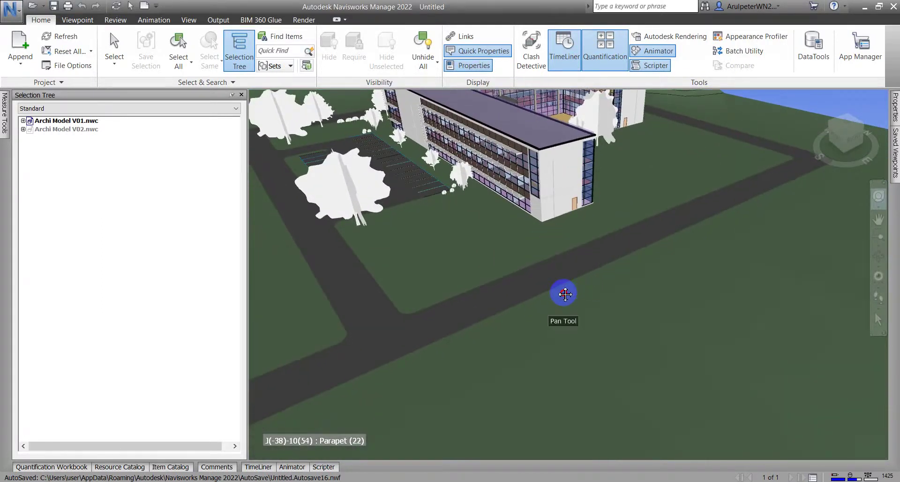
Pan, orbit, rewind and zoom to an elevated angled overview of the building, parking and road
left_click_drag(565, 294, 532, 392)
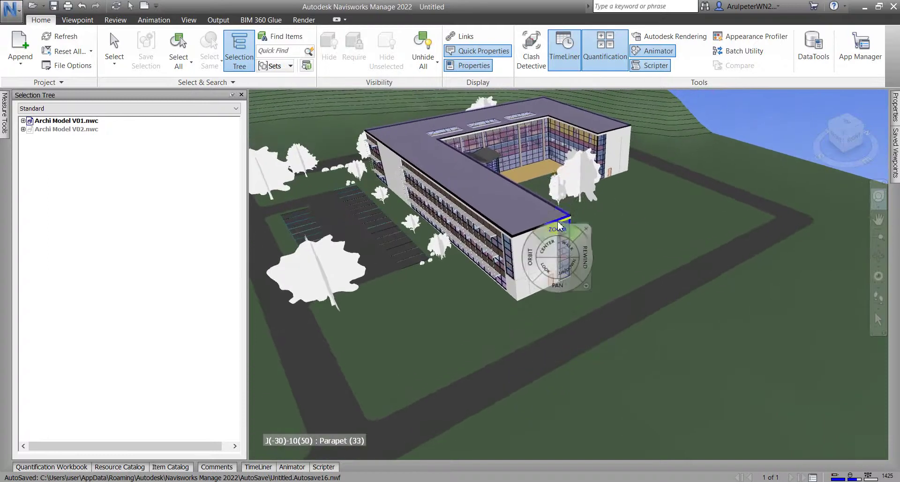
left_click_drag(561, 157, 589, 205)
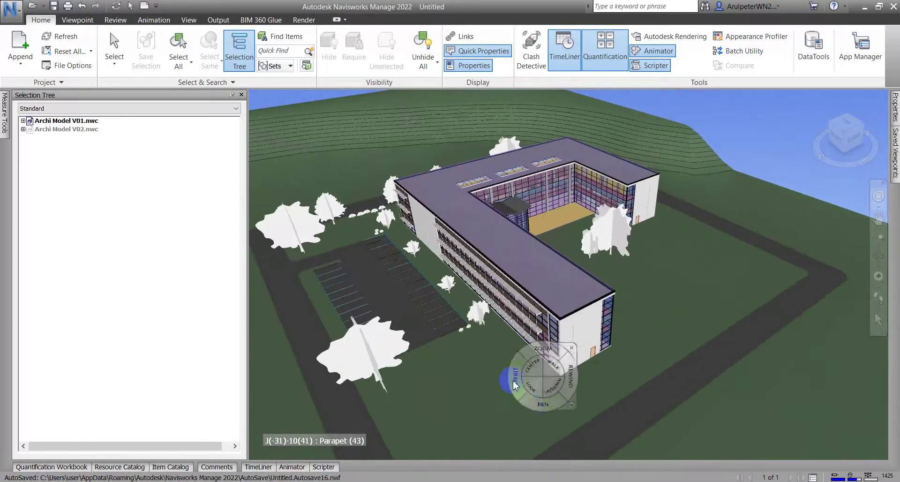
left_click_drag(514, 386, 502, 370)
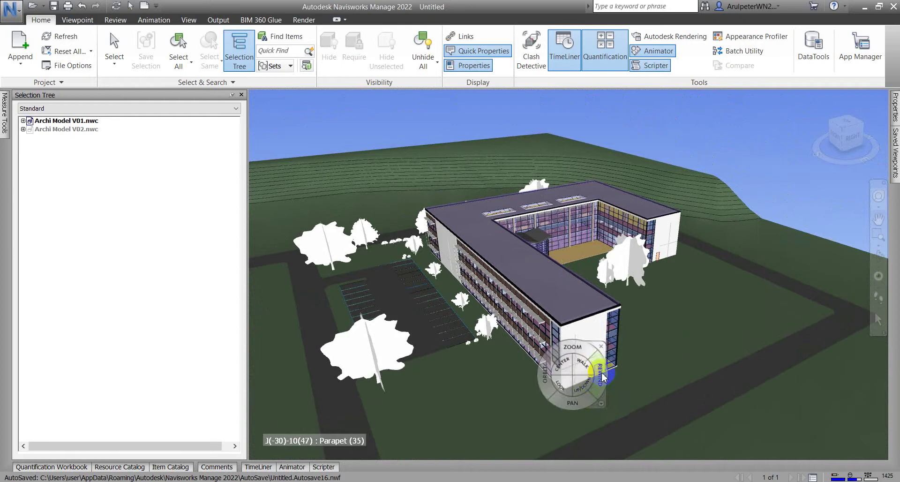
left_click_drag(602, 377, 568, 371)
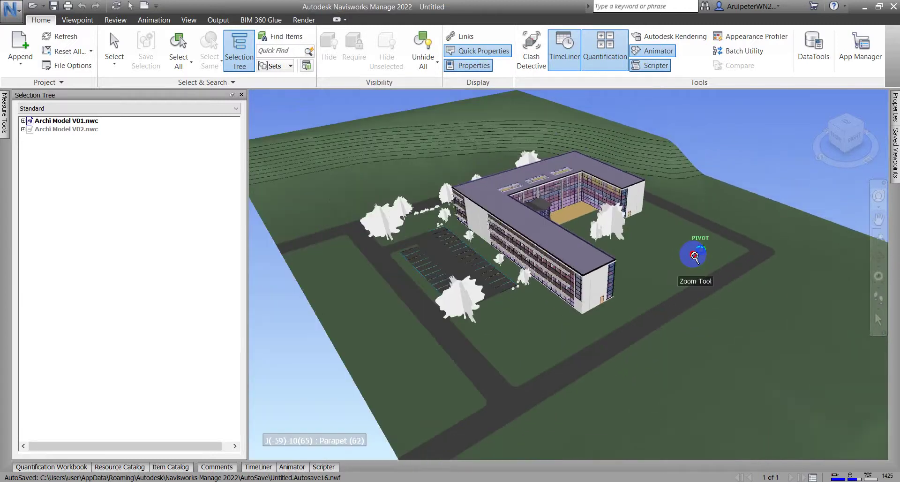
left_click_drag(694, 256, 726, 220)
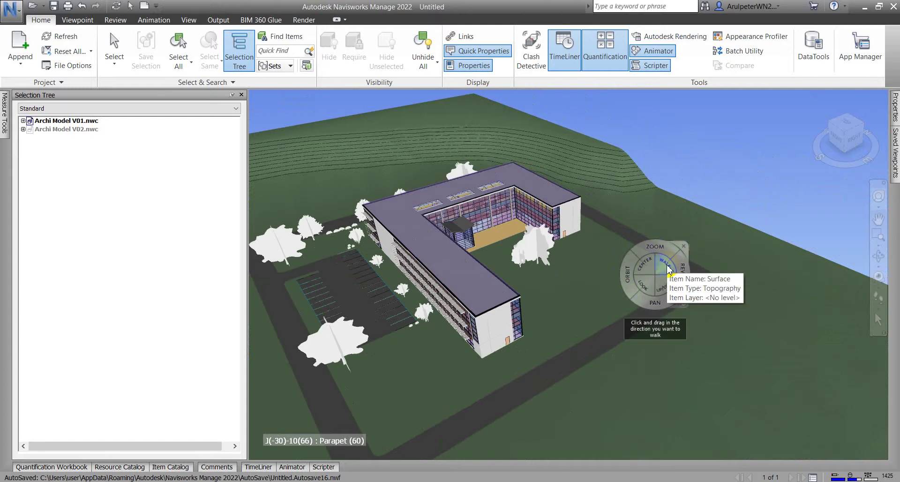
Pan the model view slightly, then zoom in and out with the plain Zoom tool
left_click(880, 219)
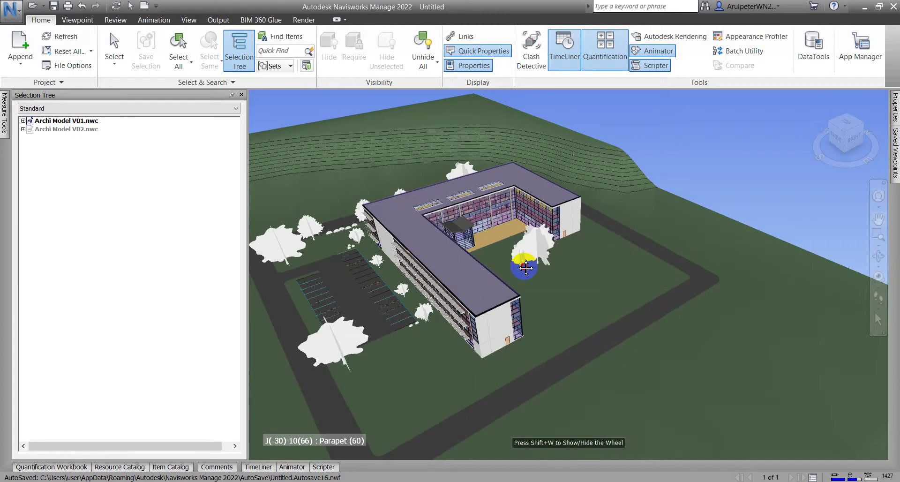
mouse_move(525, 267)
left_mouse_down()
mouse_move(529, 255)
mouse_move(526, 273)
left_mouse_up()
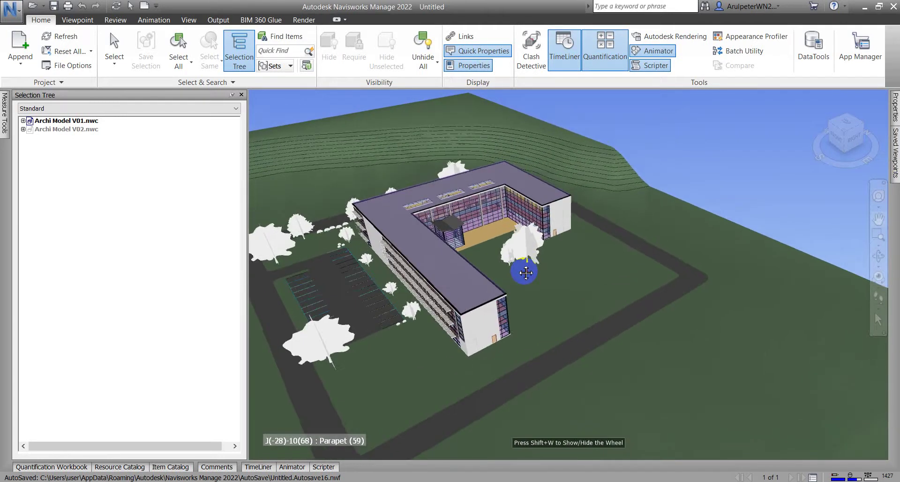
left_click(879, 247)
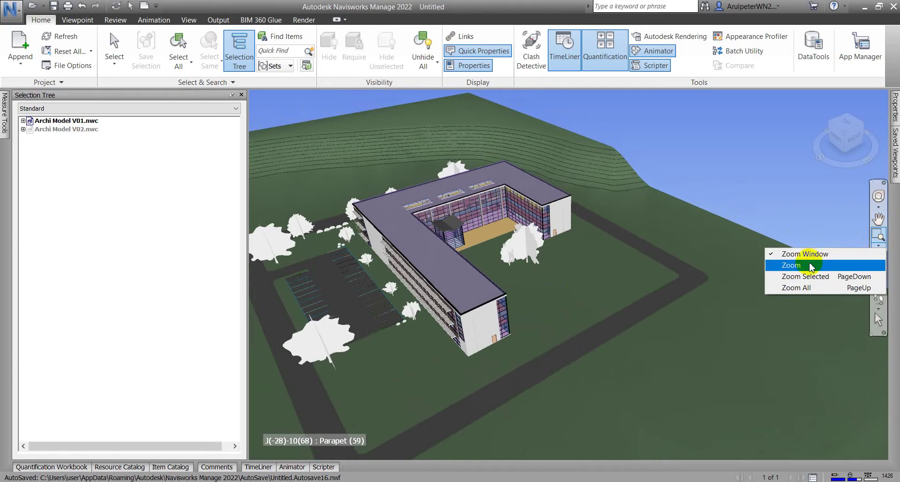
left_click(791, 265)
scroll(479, 215, "up", 3)
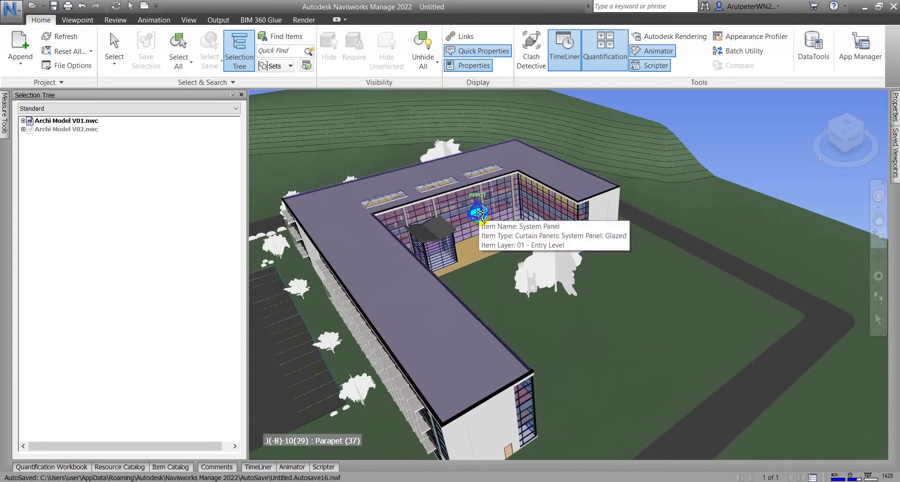
scroll(483, 230, "down", 2)
scroll(488, 245, "up", 3)
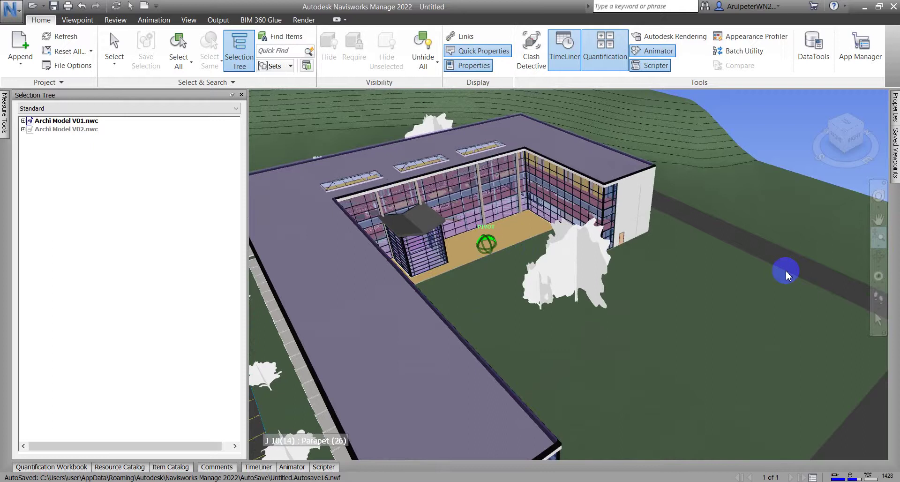
Zoom Window onto the building's courtyard
left_click(879, 250)
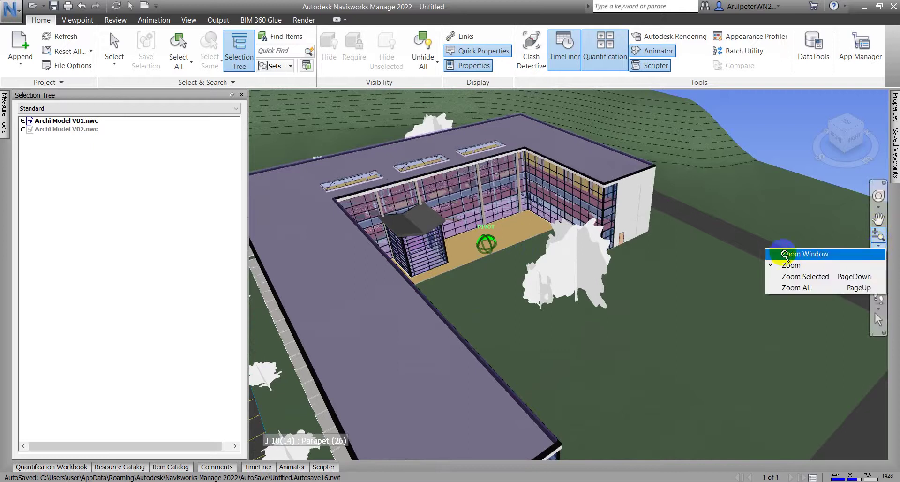
left_click(775, 254)
left_click_drag(429, 193, 660, 323)
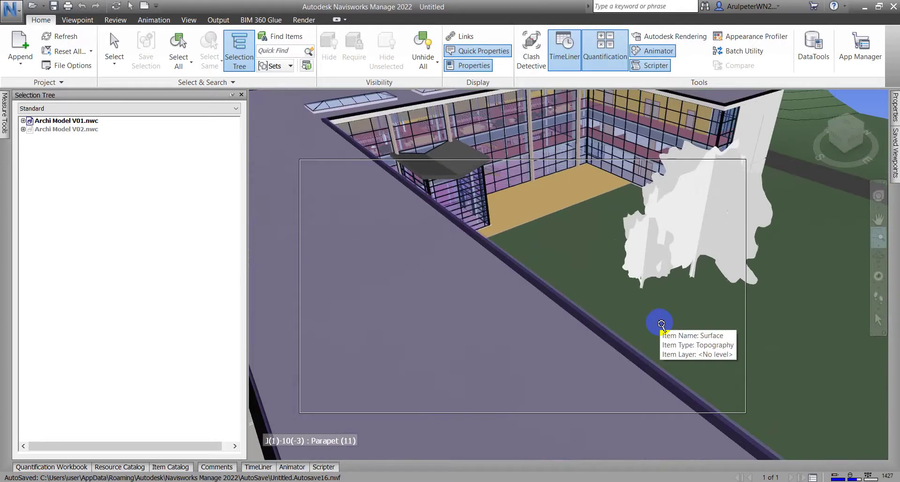
scroll(546, 235, "up", 3)
scroll(541, 240, "down", 5)
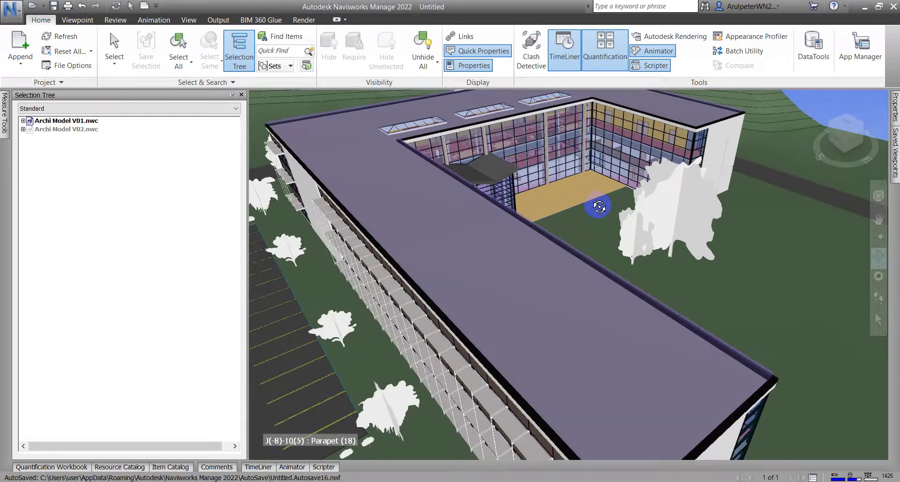
Orbit around the pivot, Look At the long front facade, and pan it lower in view
mouse_move(599, 206)
left_mouse_down()
mouse_move(539, 201)
mouse_move(594, 202)
left_mouse_up()
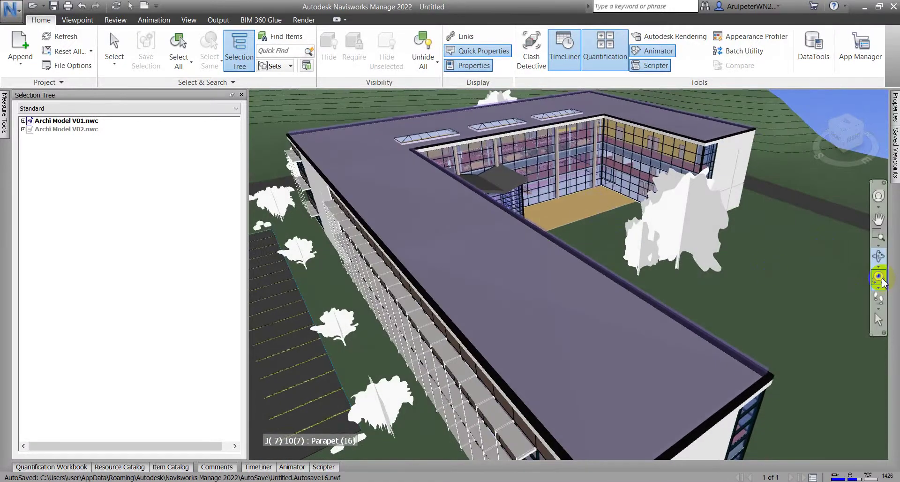
left_click(879, 289)
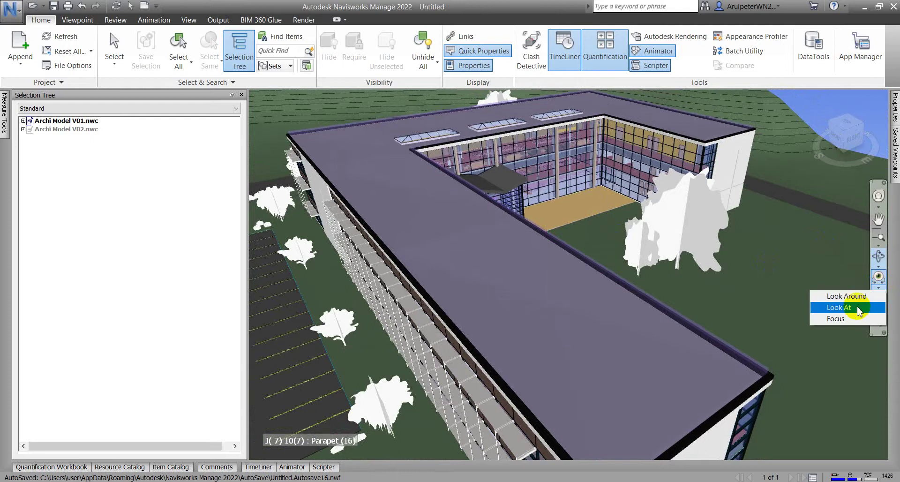
left_click(873, 297)
left_click(594, 178)
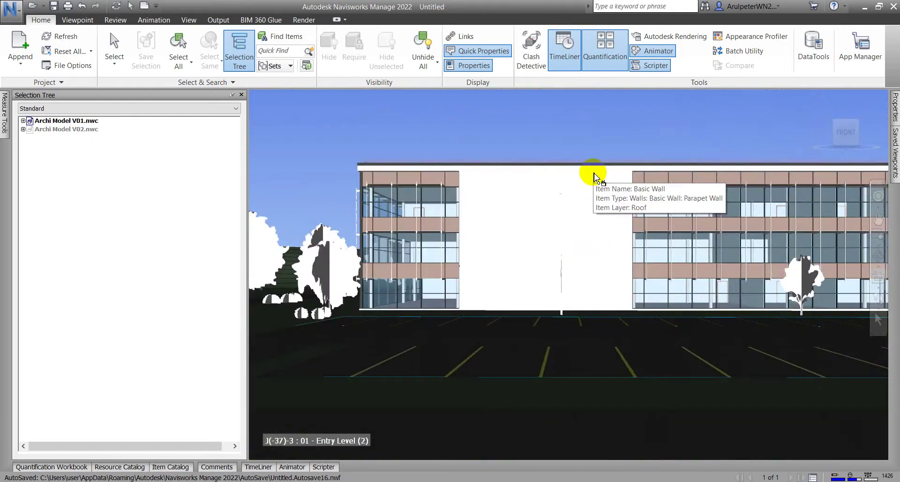
scroll(792, 220, "down", 1)
middle_click_drag(792, 220, 542, 315)
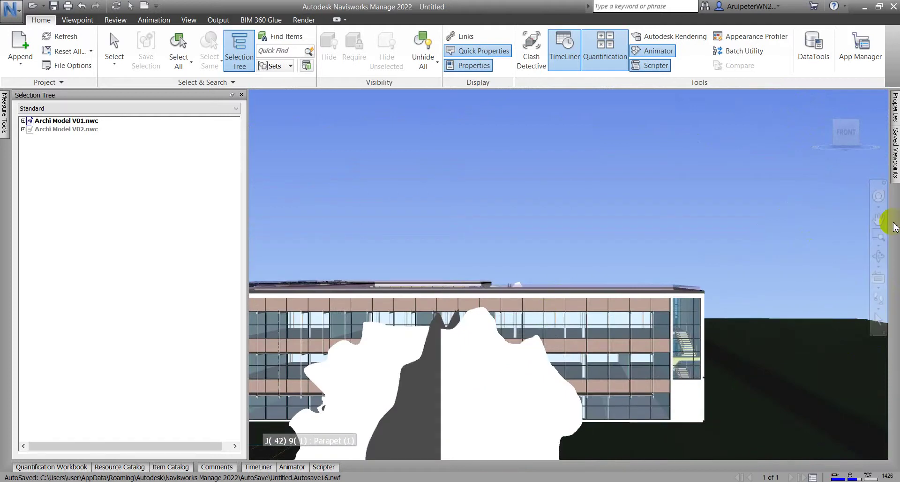
Orbit to an elevated view over the courtyard and switch to the Look Around tool
left_click(878, 255)
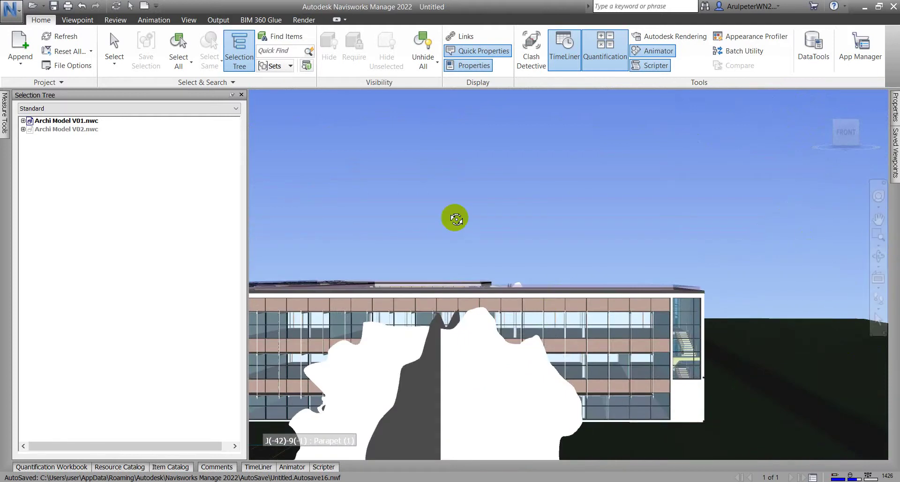
left_click_drag(455, 217, 367, 275)
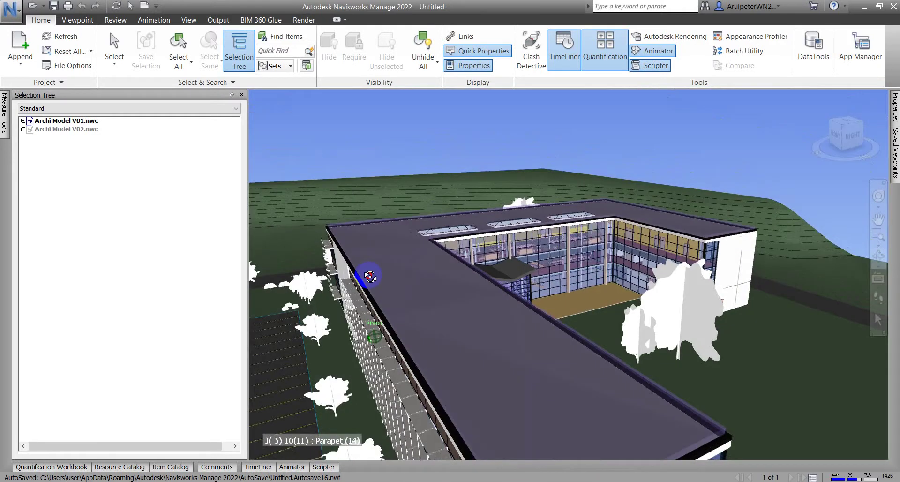
left_click(879, 294)
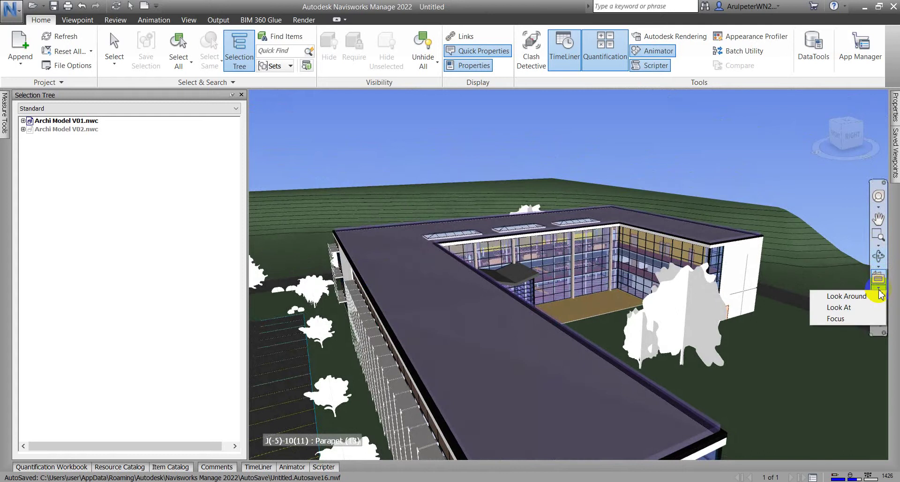
left_click(849, 296)
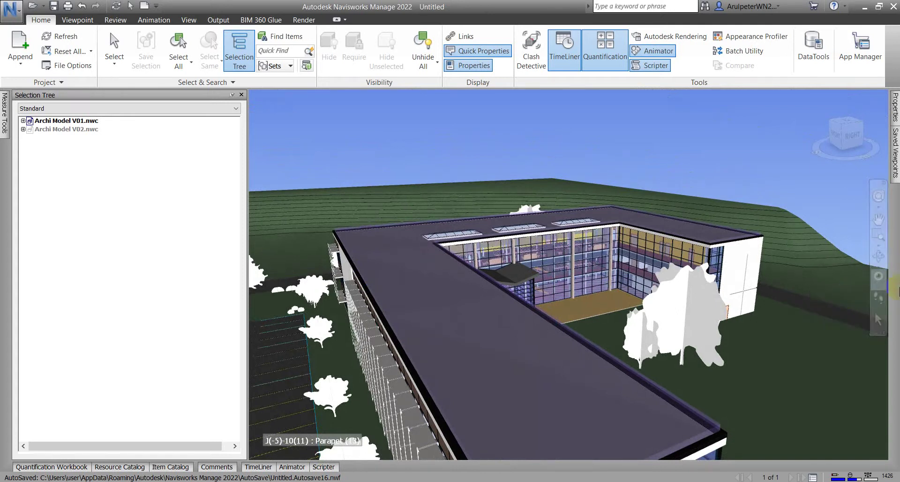
left_click(879, 309)
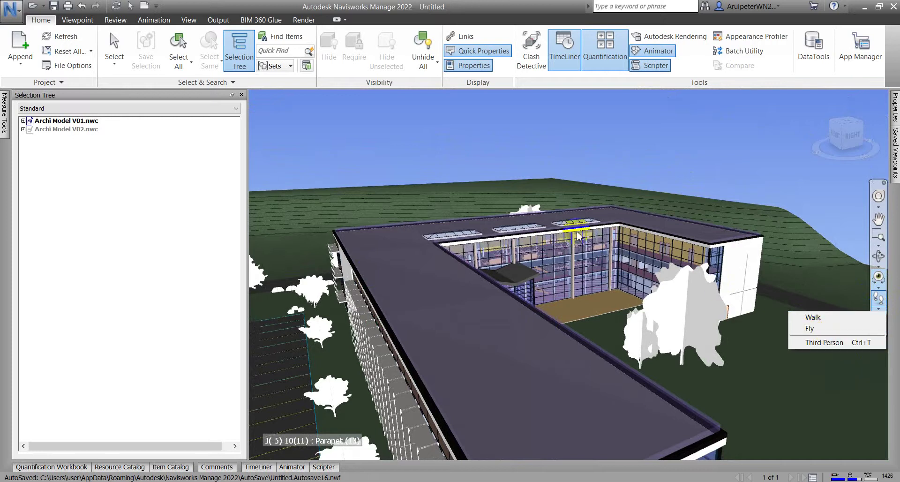
Show the Third Person avatar, step back, and fly forward toward the courtyard facade
left_click(818, 342)
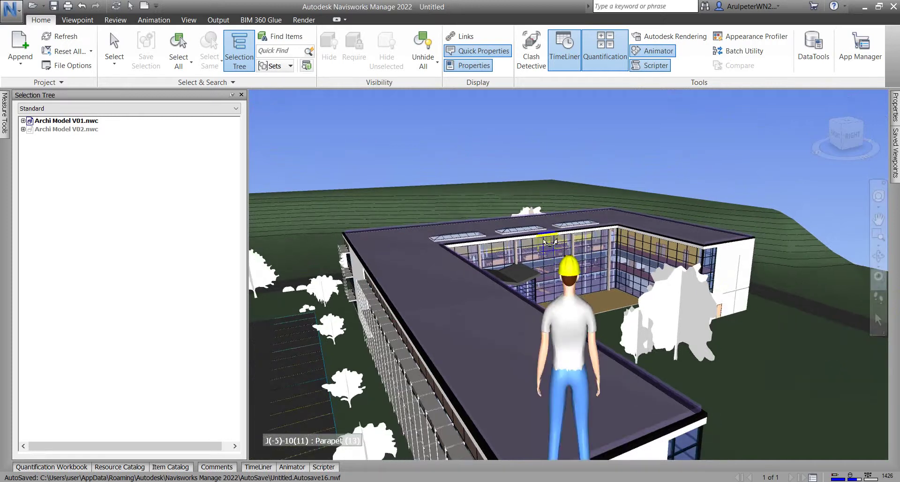
left_click_drag(549, 241, 793, 297)
left_click(880, 310)
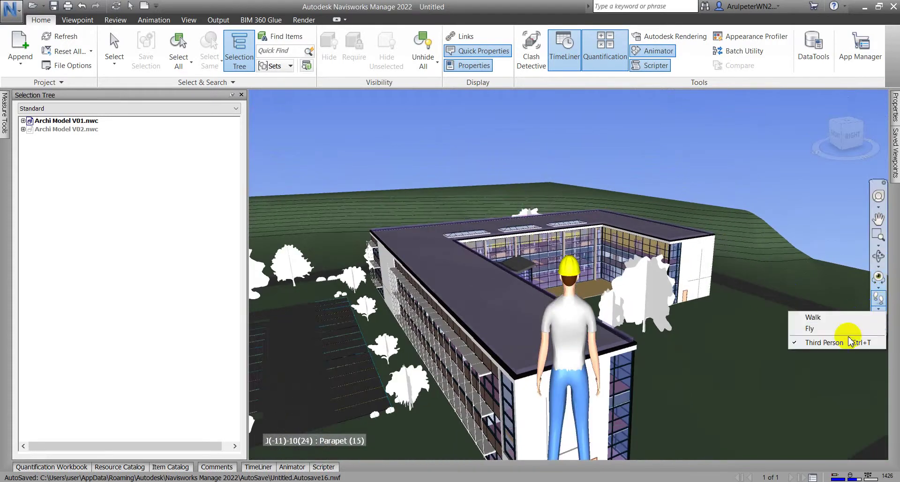
left_click(846, 331)
left_click_drag(554, 285, 665, 280)
Switch back to Walk and walk the avatar while tilting the view upward
left_click(881, 311)
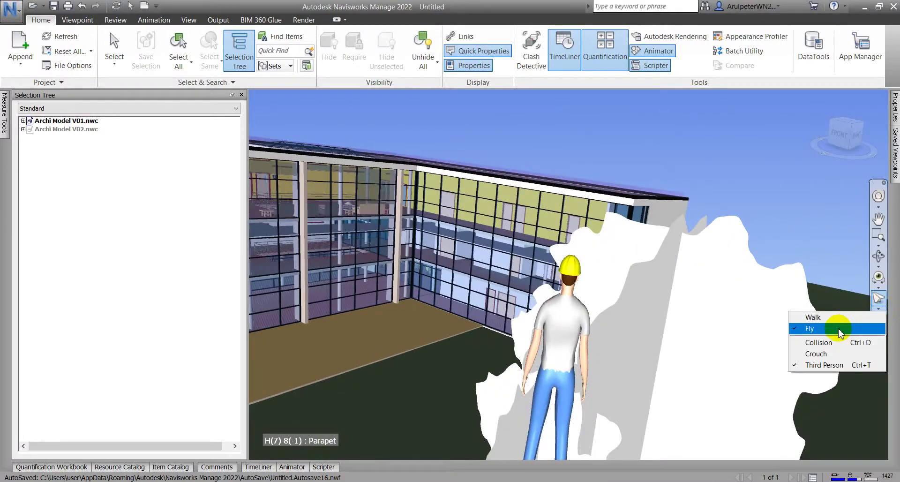
left_click(813, 317)
left_click_drag(603, 292, 404, 362)
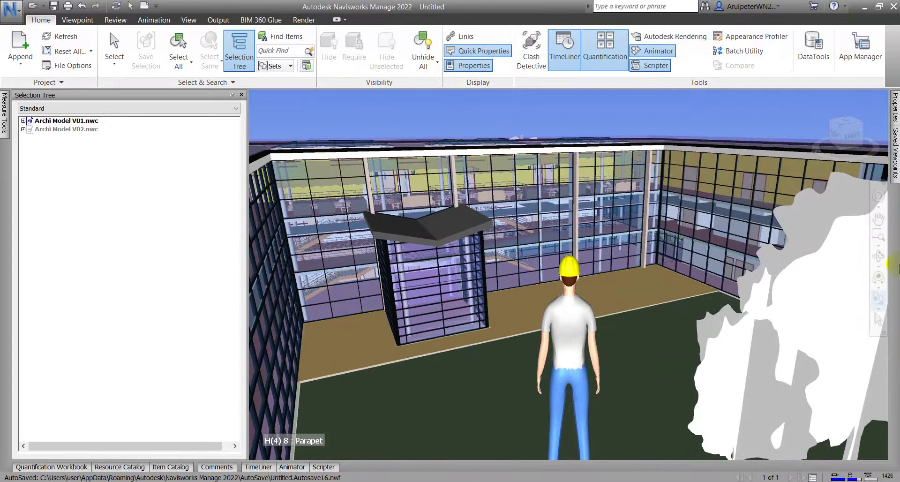
Select the courtyard timber floor and the topography surface, then zoom out to the whole building
left_click(878, 320)
left_click(522, 305)
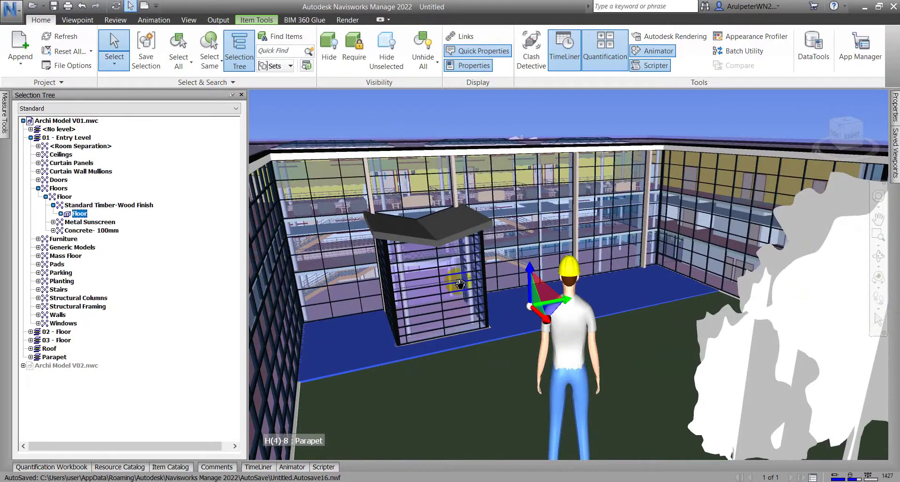
left_click(648, 334)
scroll(605, 221, "down", 3)
scroll(605, 222, "down", 5)
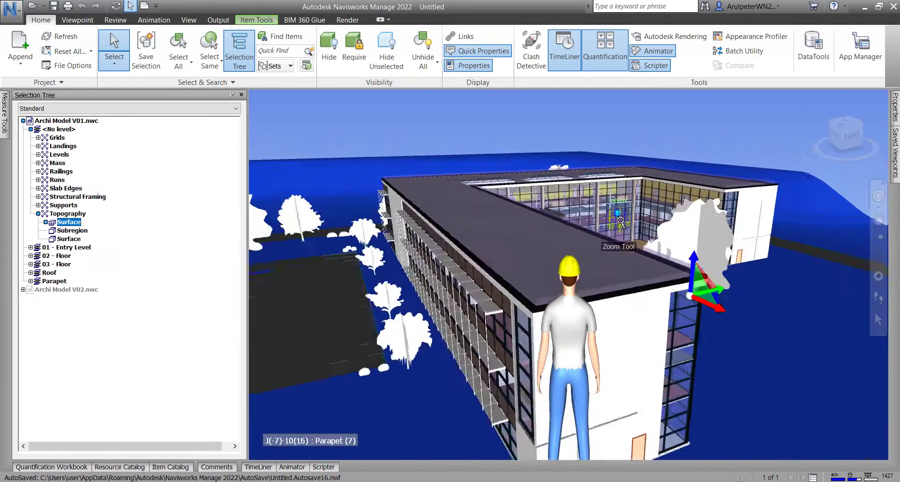
Hide the Third Person avatar, zoom out, deselect the terrain and pan the site to centre
left_click(882, 311)
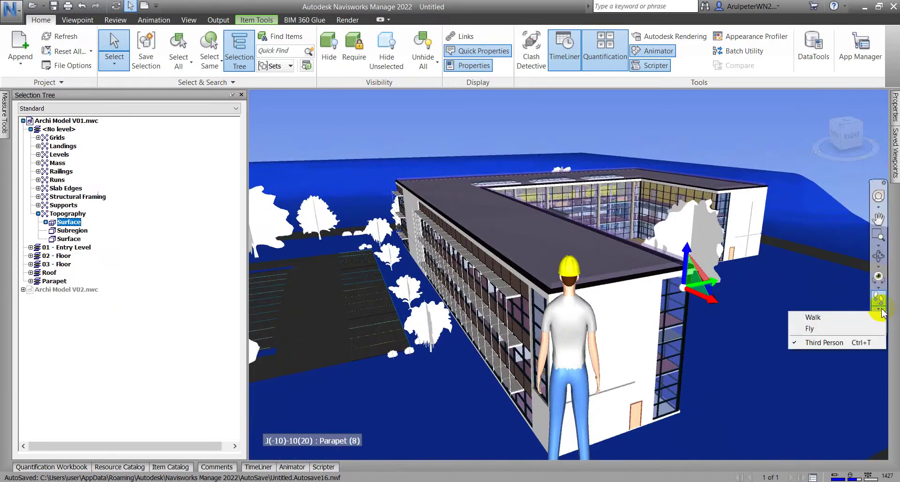
left_click(844, 343)
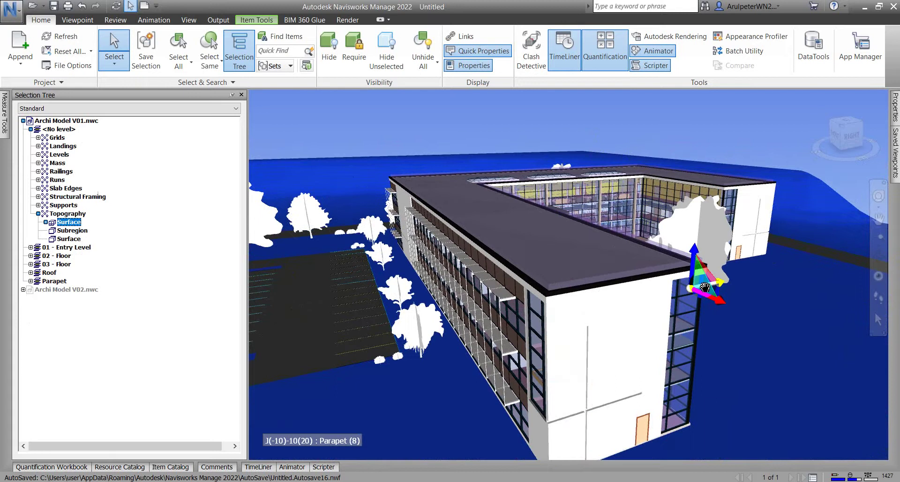
middle_click_drag(705, 287, 511, 273)
scroll(632, 274, "down", 2)
scroll(630, 296, "down", 5)
scroll(490, 238, "down", 1)
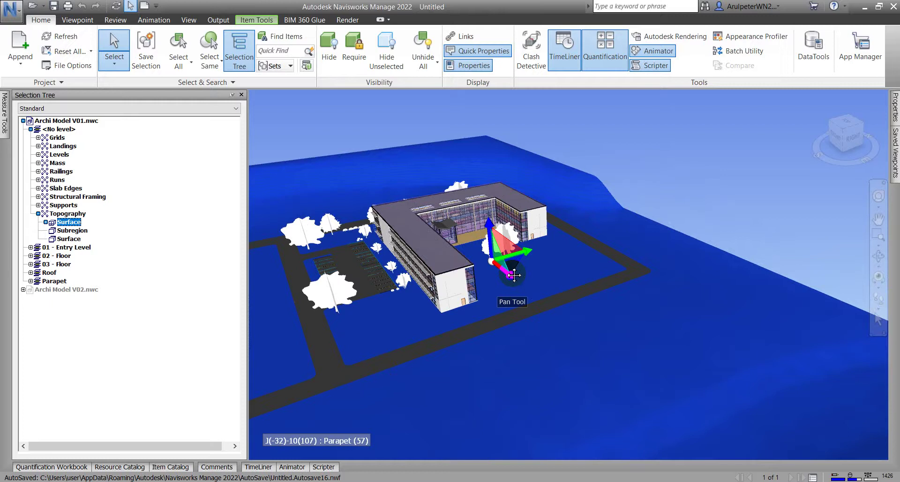
left_click(718, 182)
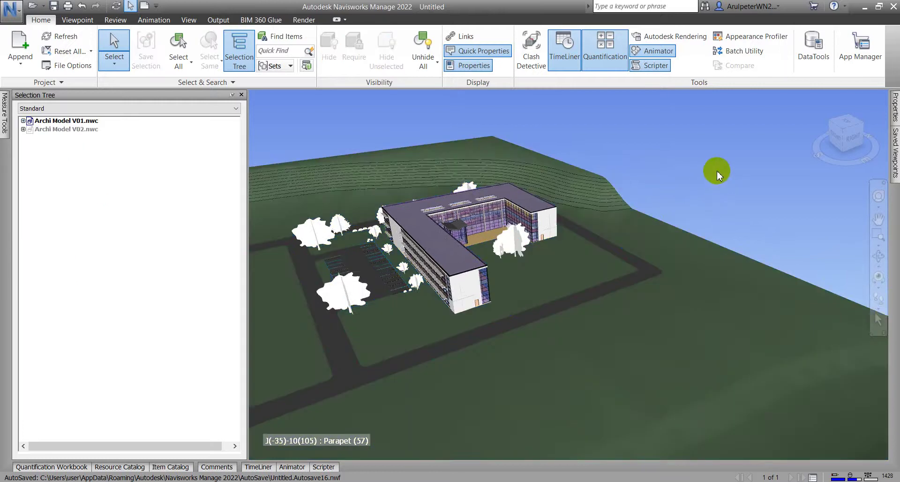
middle_click_drag(470, 317, 583, 307)
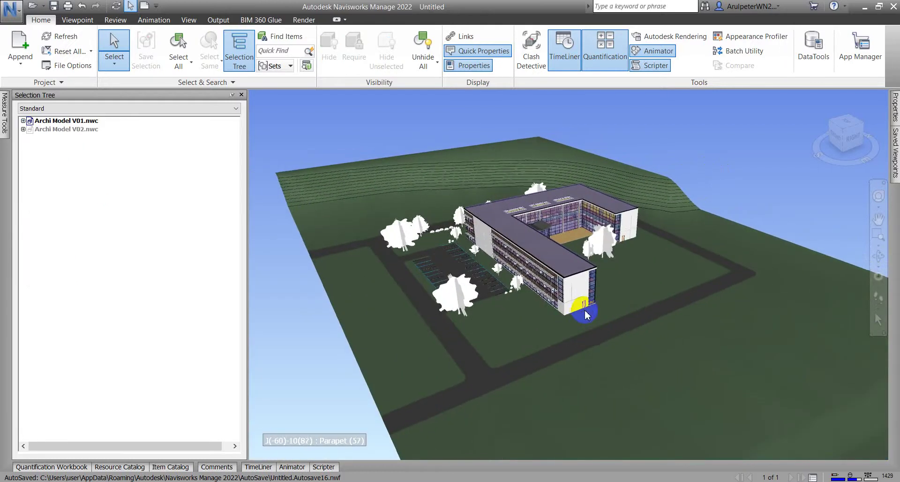
Select Archi Model V02.nwc in the Selection Tree and hide it, then Unhide All
left_click(75, 130)
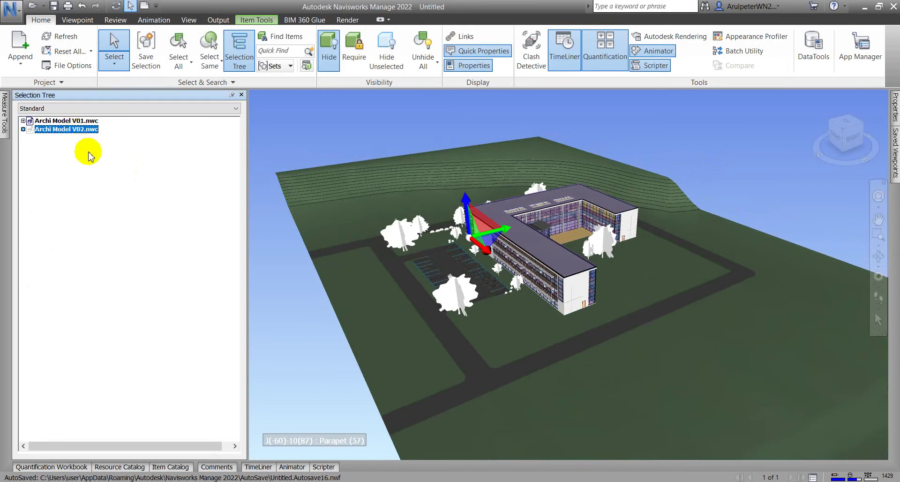
left_click(330, 55)
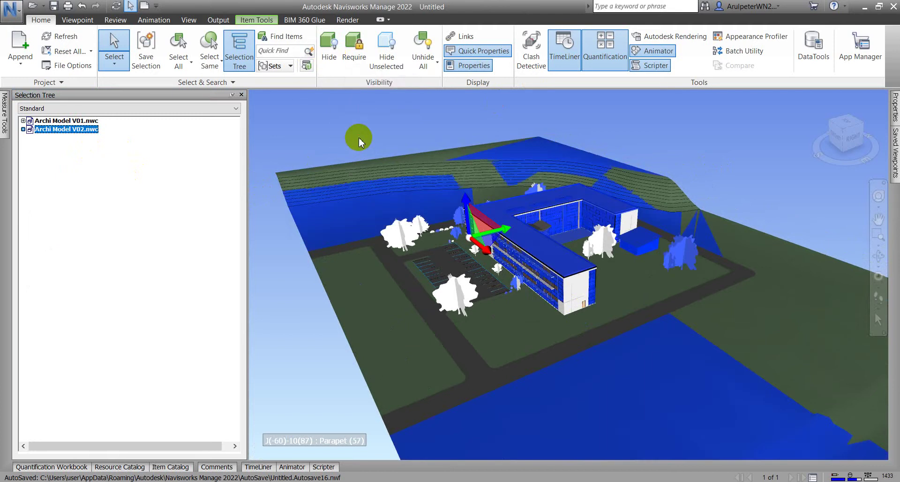
left_click(358, 137)
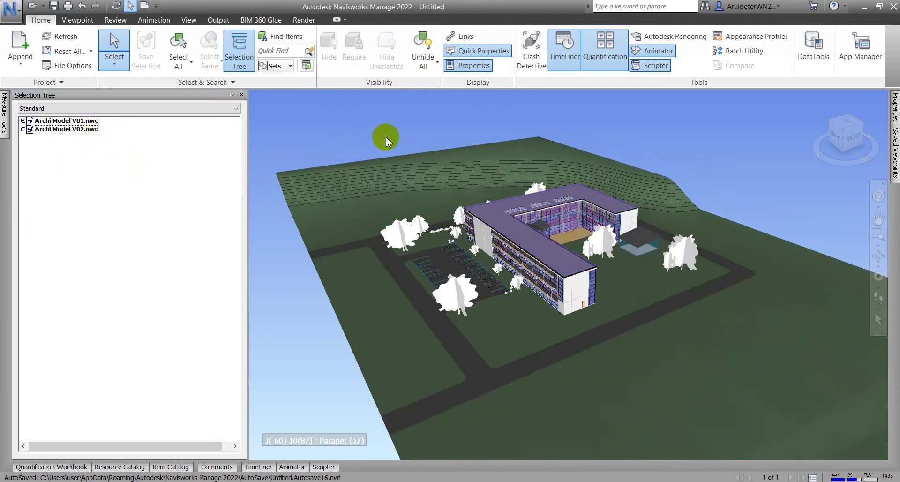
left_click(366, 143)
left_click(315, 153)
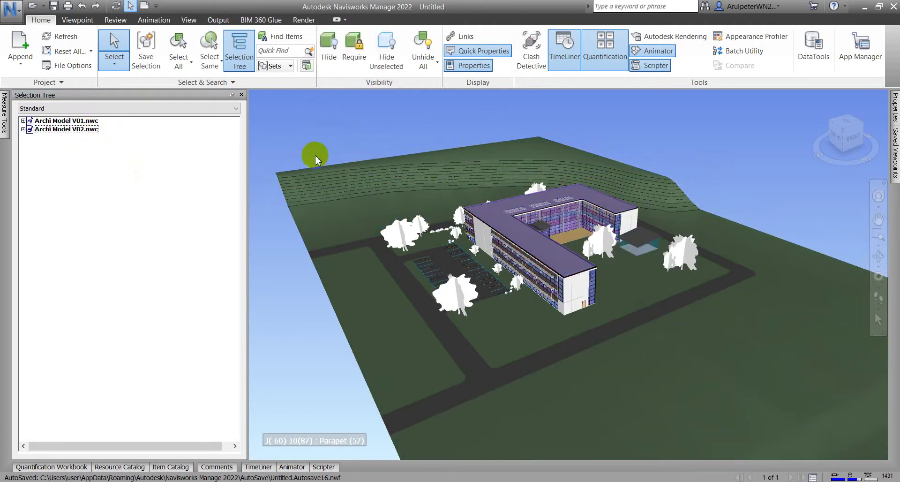
left_click(81, 136)
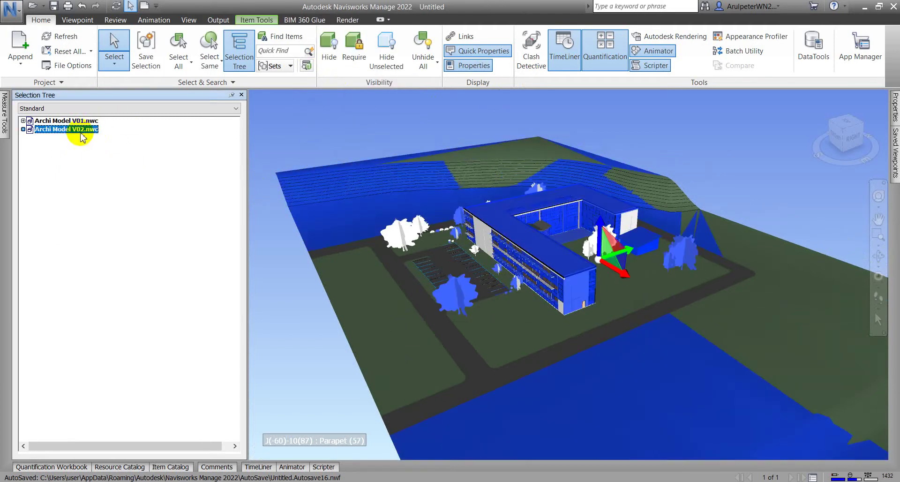
left_click(328, 47)
key("Escape")
left_click(81, 130)
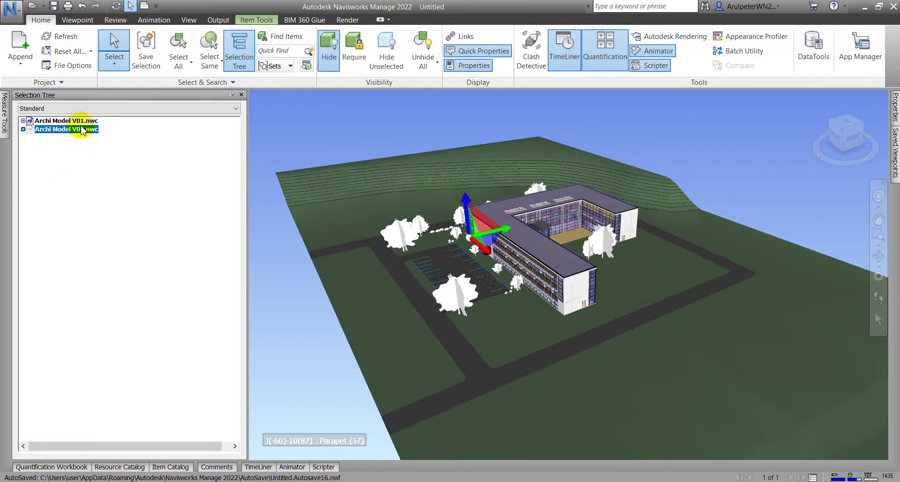
left_click(333, 55)
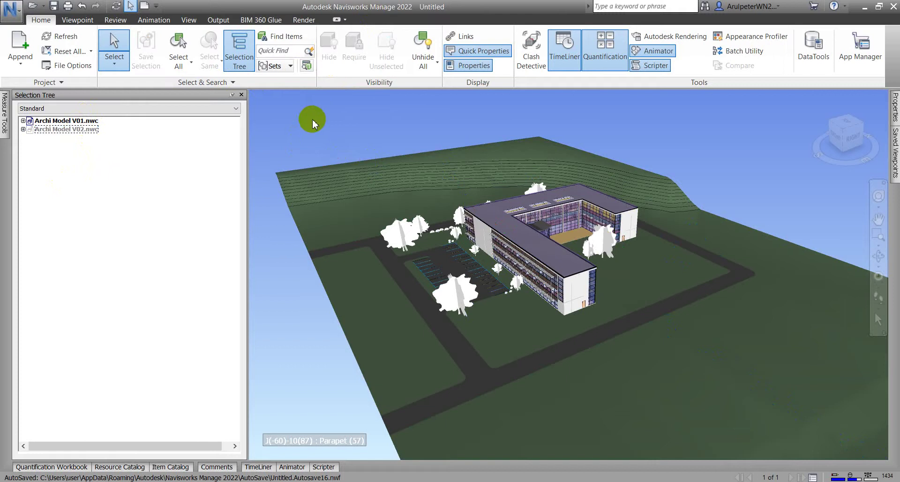
left_click(434, 61)
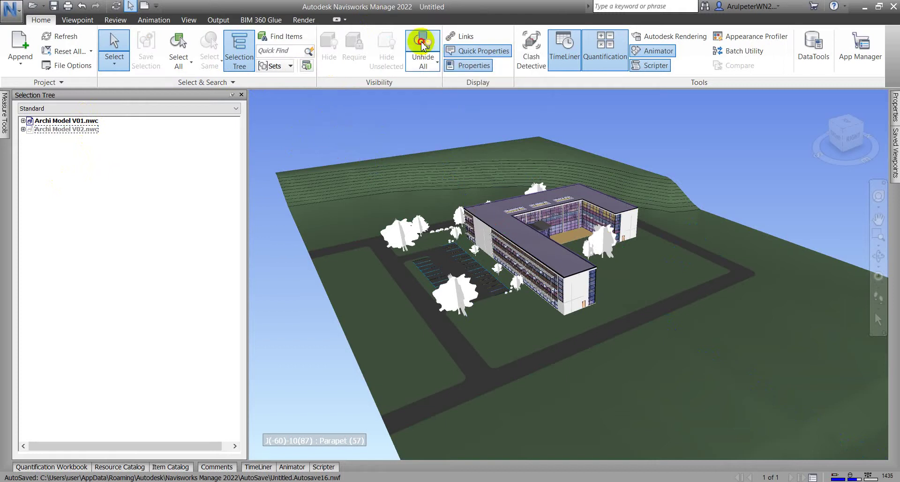
Pan toward the building, zoom in on the roof and courtyard, then zoom back out
middle_click_drag(580, 301, 507, 277)
scroll(498, 244, "up", 1)
scroll(498, 244, "up", 1)
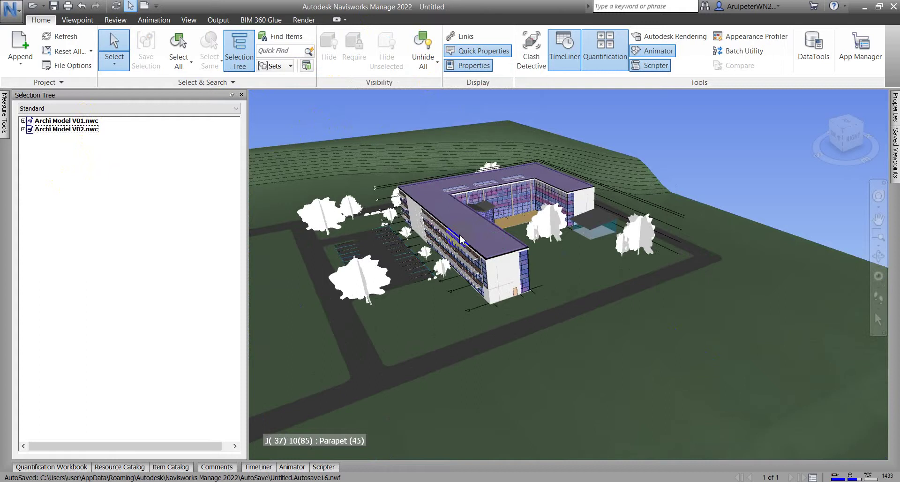
scroll(410, 195, "up", 3)
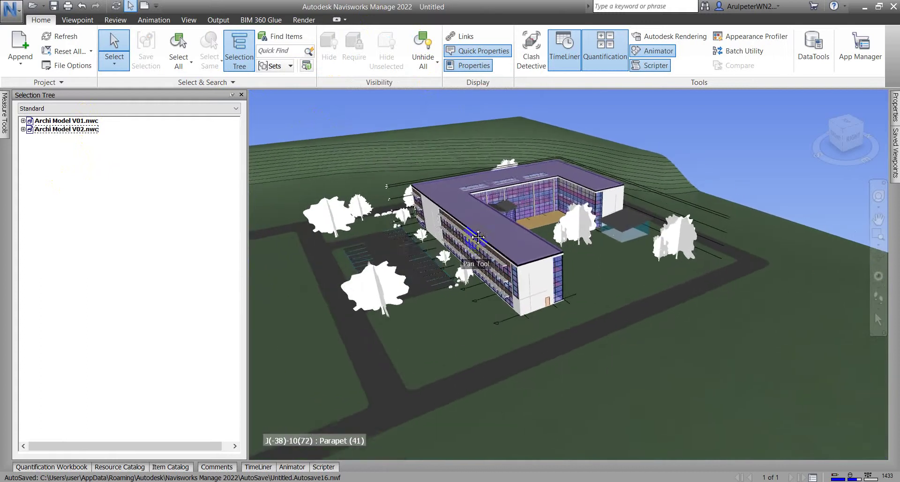
scroll(424, 199, "up", 4)
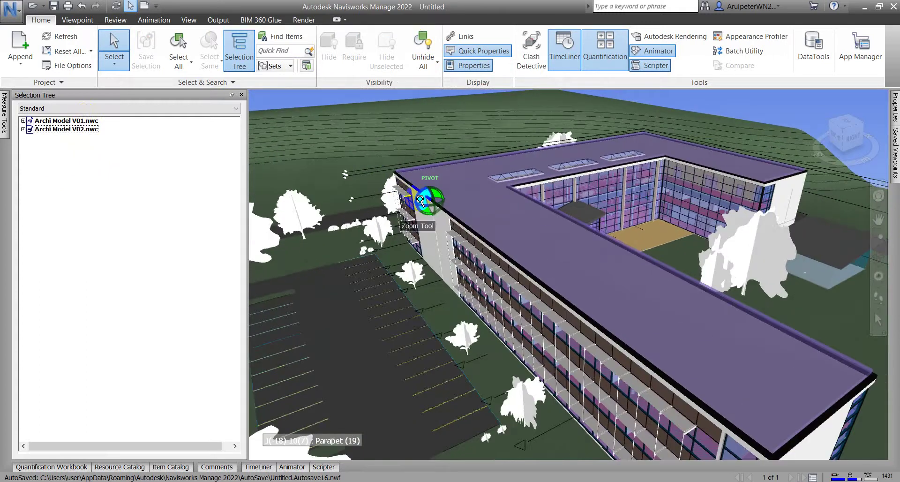
scroll(427, 206, "down", 3)
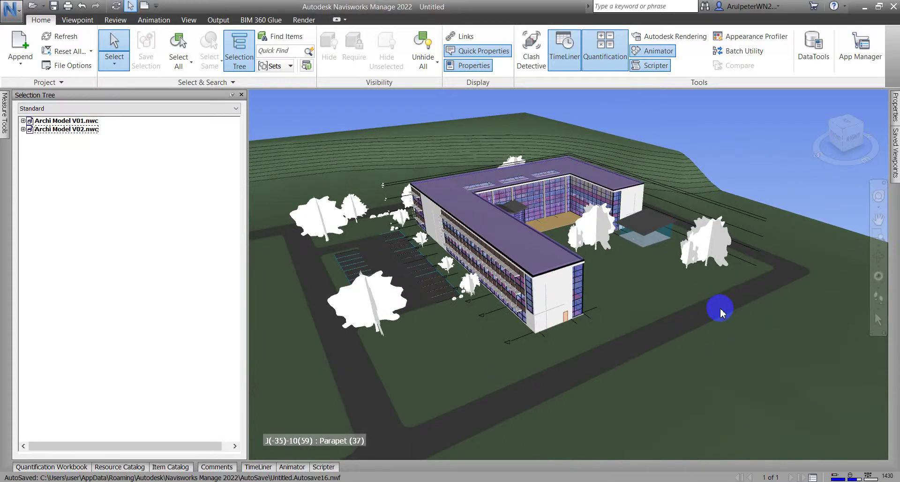
left_click(747, 194)
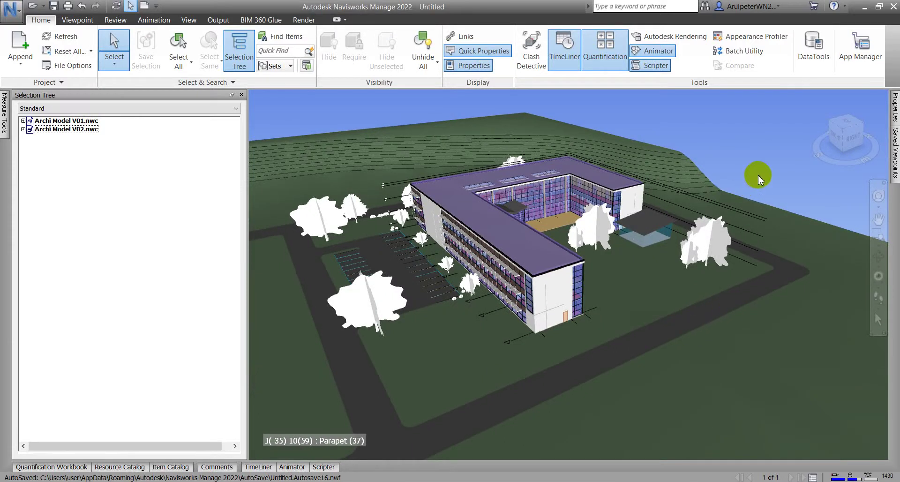
Turn off Lines in the Viewpoint render style and recentre the view on the building and trees
left_click(89, 23)
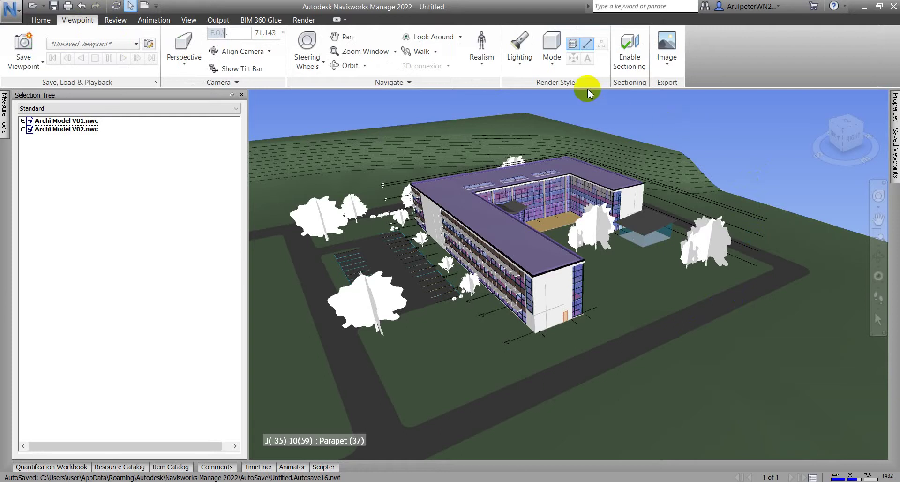
left_click(587, 45)
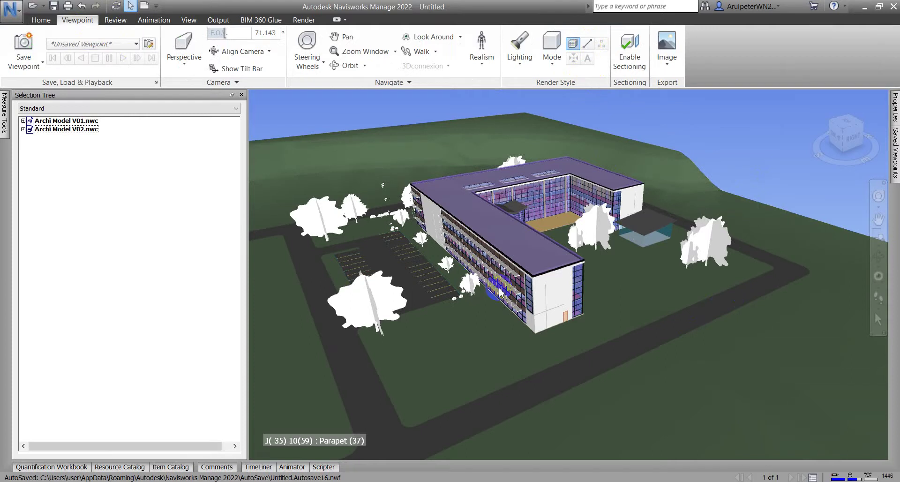
middle_click_drag(499, 289, 523, 283)
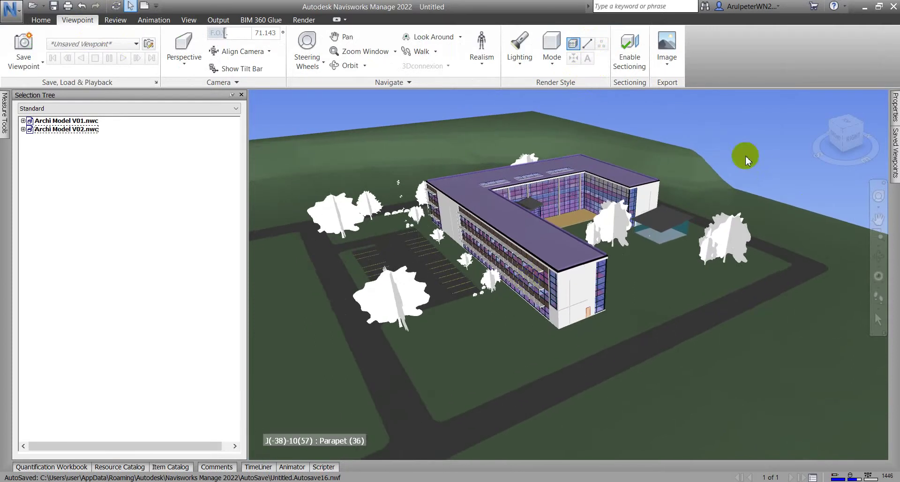
middle_click_drag(402, 401, 484, 321)
middle_click_drag(669, 287, 667, 275)
mouse_move(671, 280)
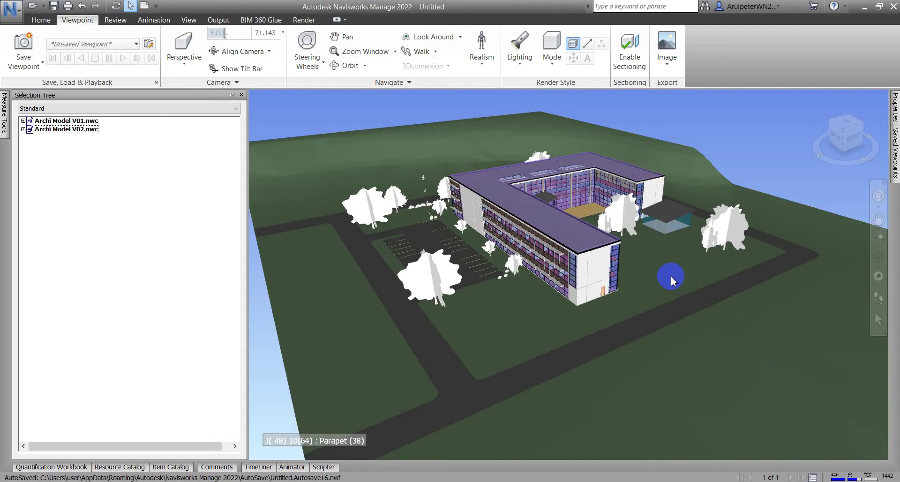
Show the Basic View Object wheel, then Basic Tour Building, then Full Navigation
left_click(313, 67)
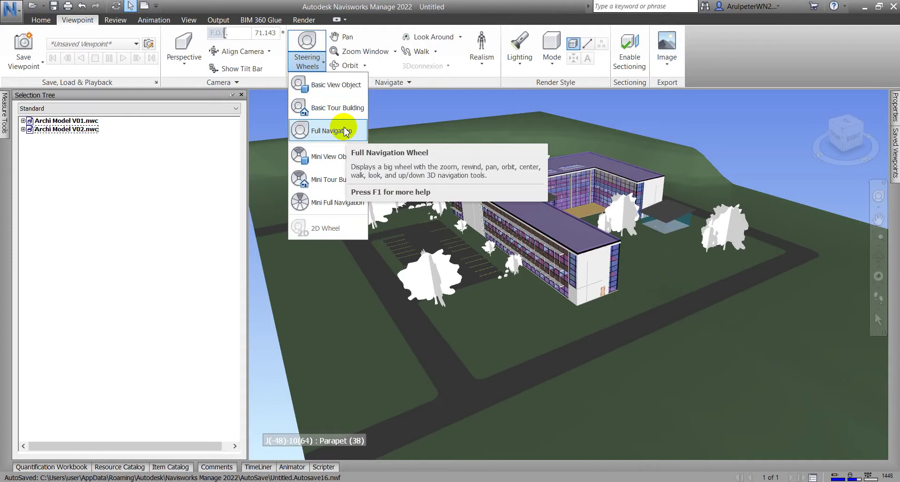
left_click(337, 87)
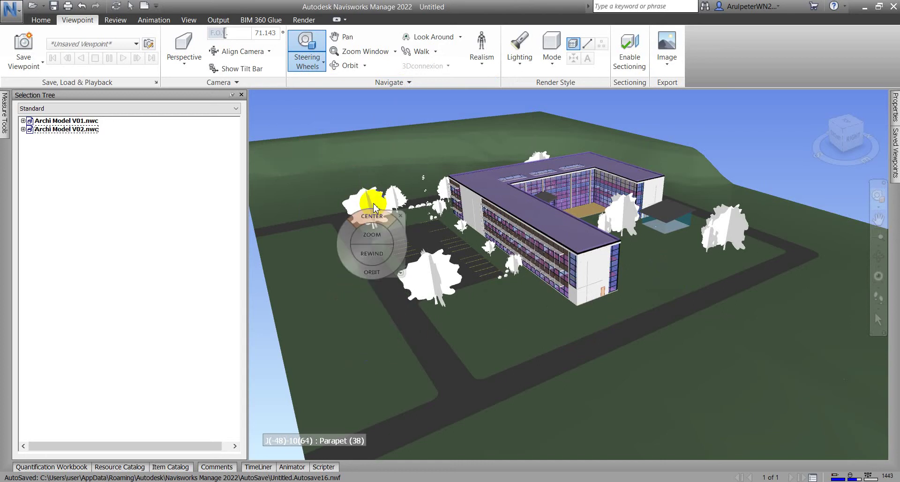
left_click(319, 67)
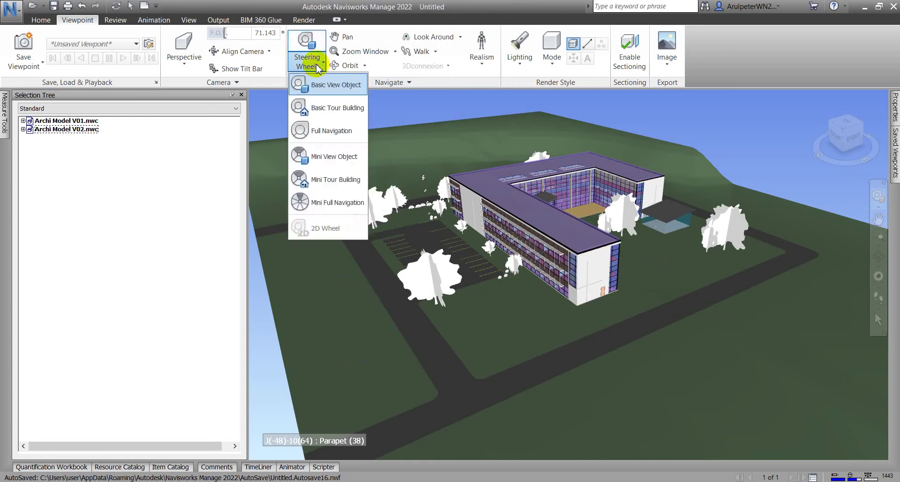
left_click(315, 109)
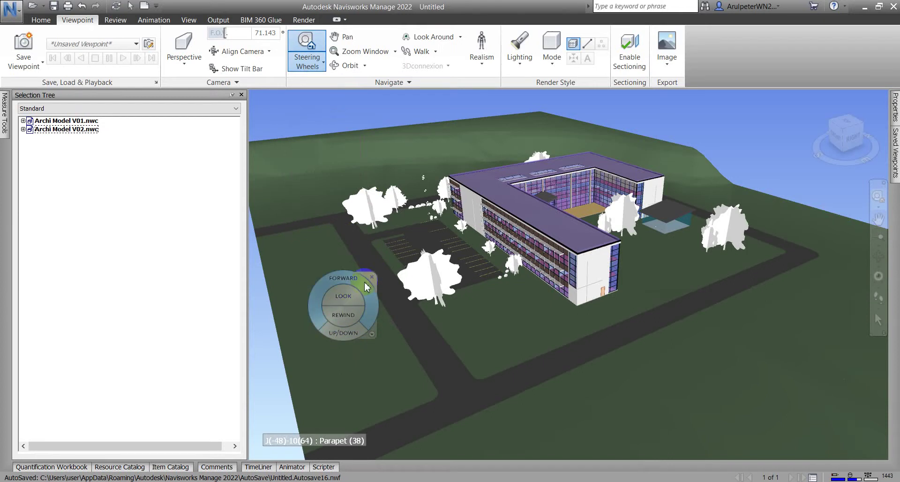
left_click(319, 67)
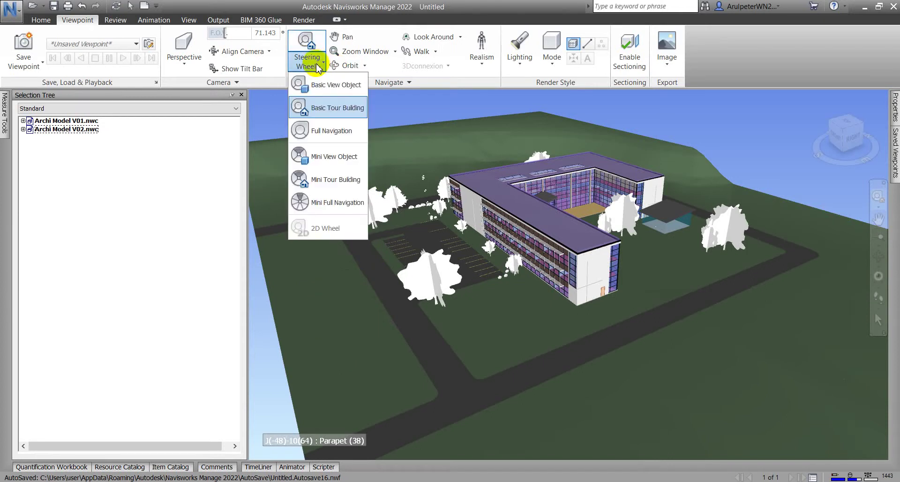
left_click(323, 131)
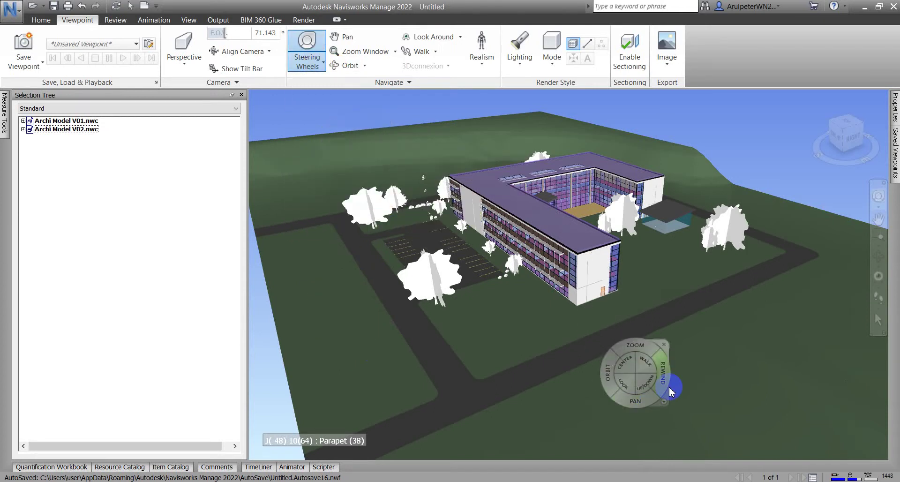